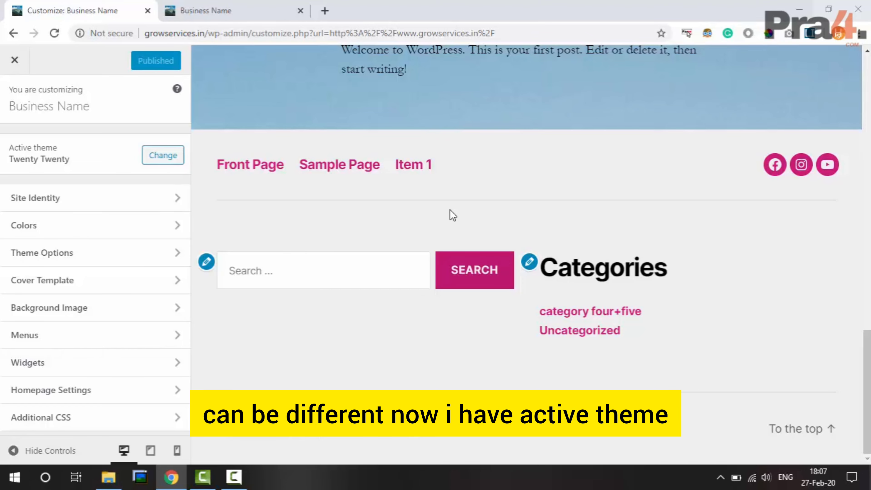
Examine the widgets assigned to the Footer #1 and Footer #2 areas in the theme customizer
click(57, 144)
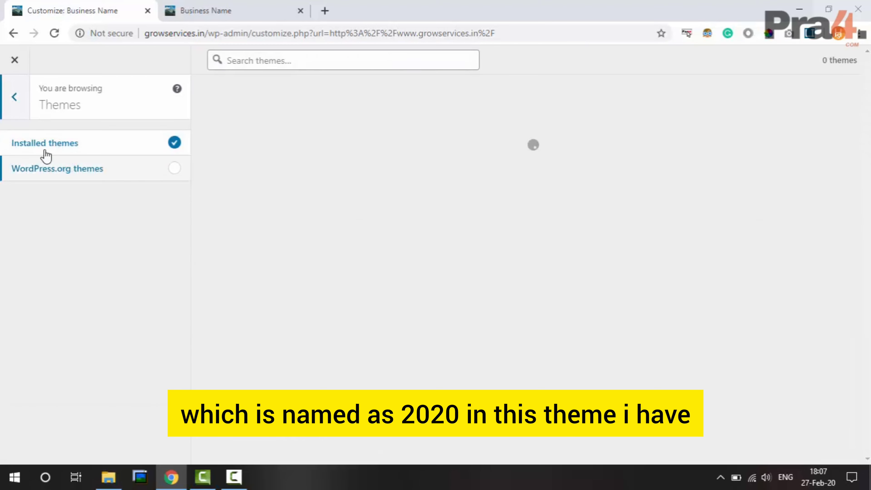
click(11, 96)
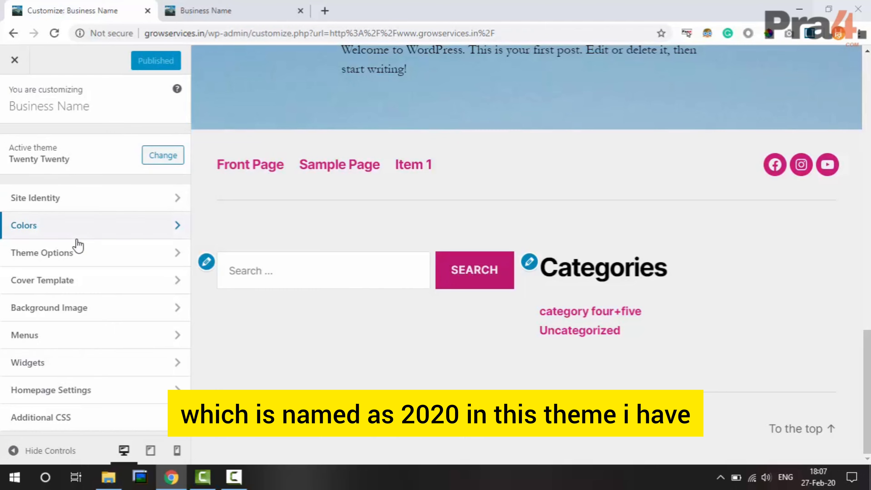
click(48, 363)
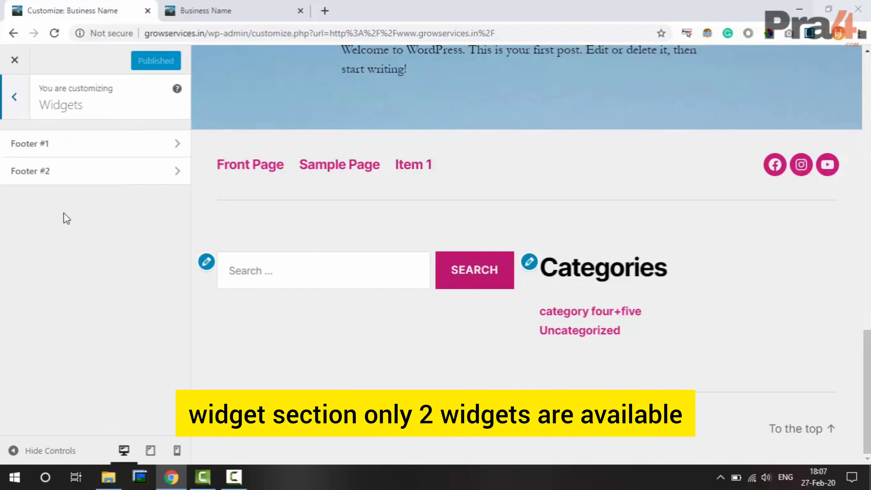
click(67, 148)
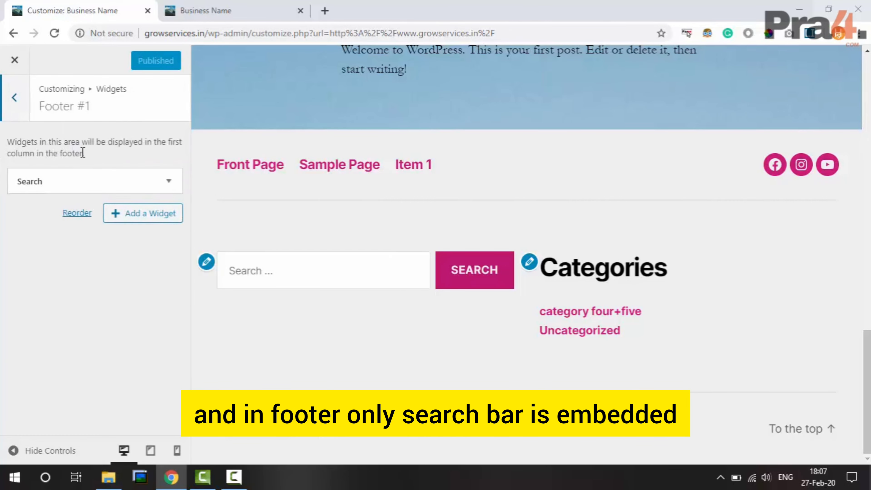
click(8, 115)
click(55, 169)
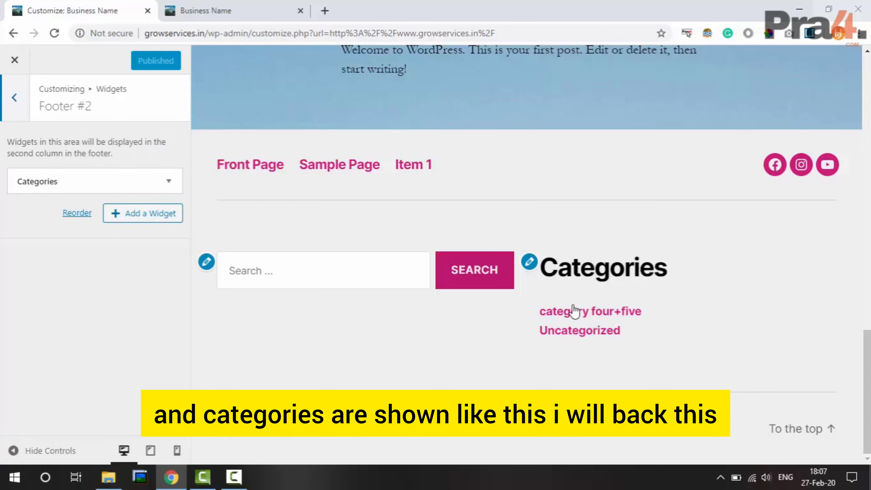
click(12, 99)
click(13, 101)
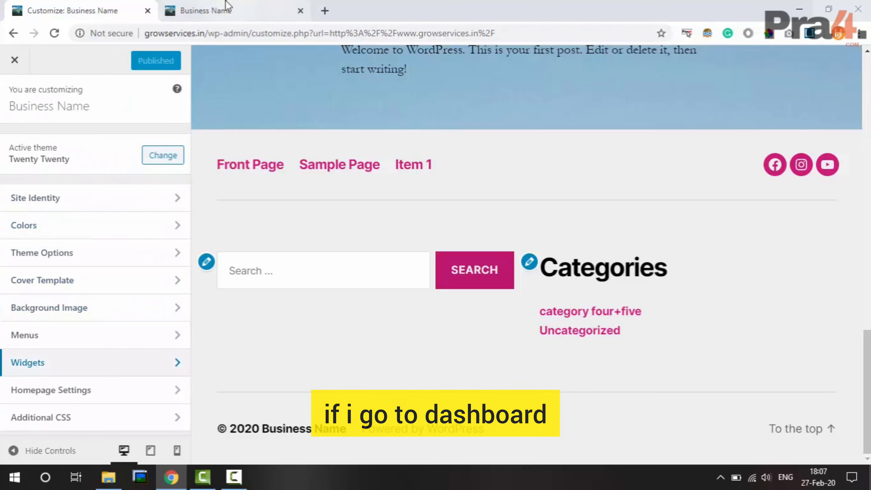
Go to the admin dashboard's Widgets page and expand the Footer #2 area
click(226, 9)
click(48, 59)
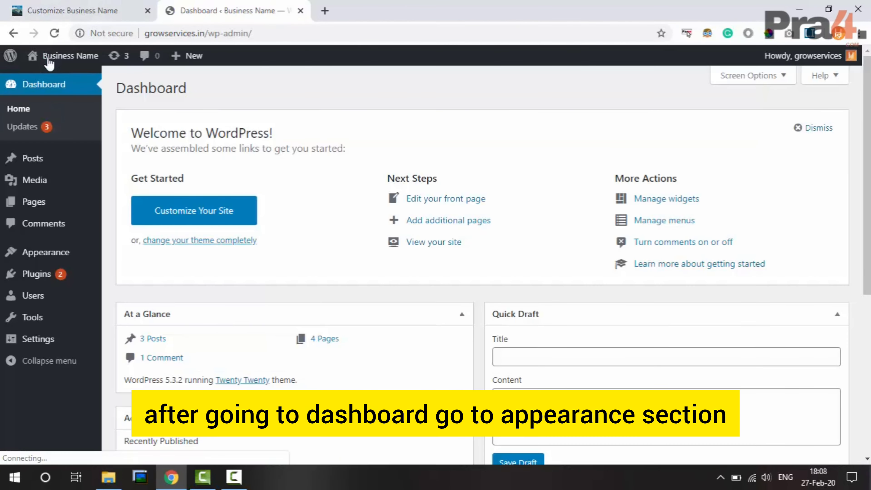
mouse_move(61, 254)
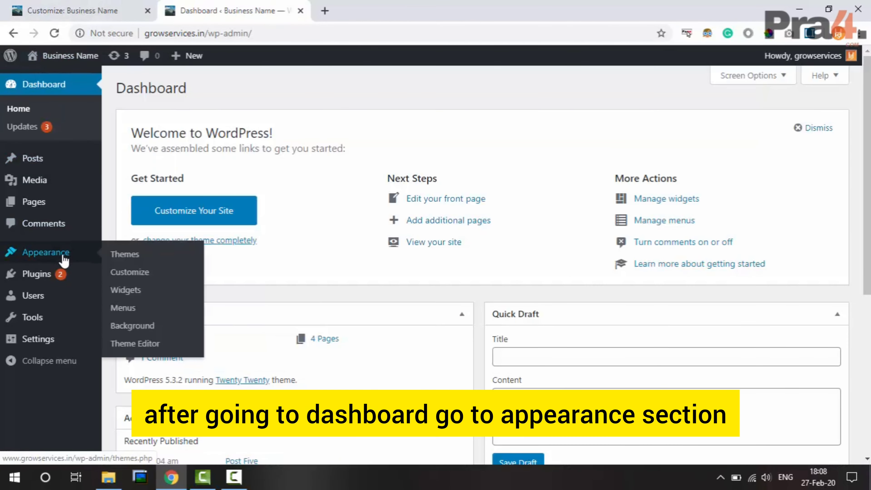
click(146, 290)
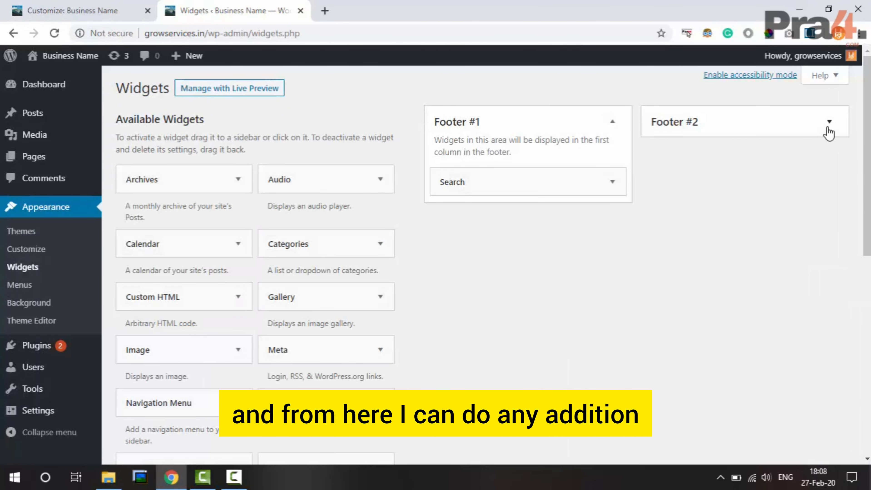
click(828, 123)
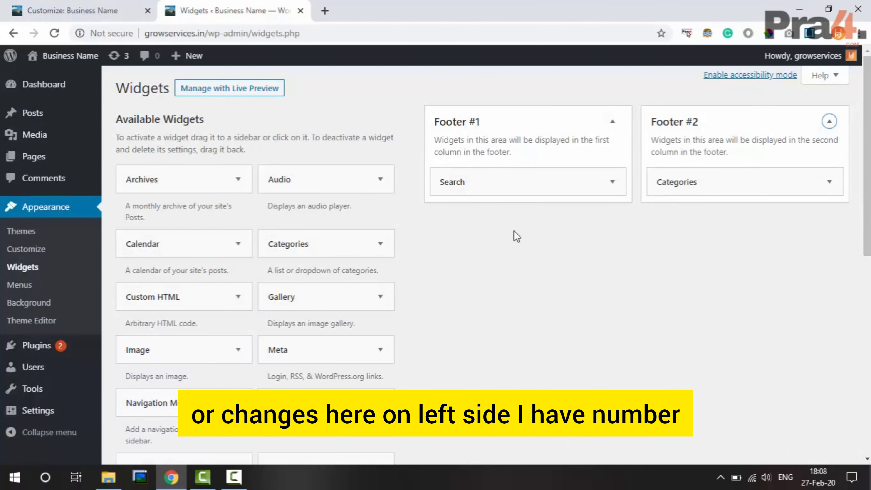
Add an Audio widget below Categories in Footer #2 and delete it again
scroll(319, 242, down, 8)
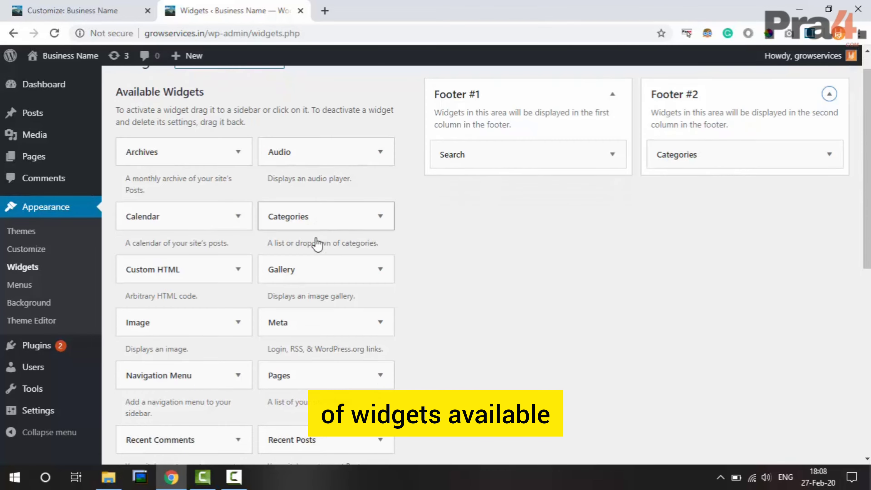
scroll(318, 244, up, 7)
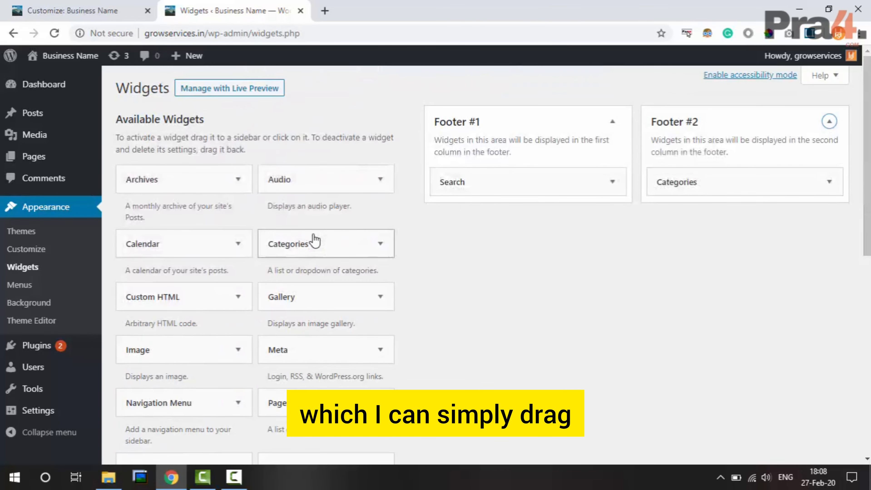
drag(314, 184, 721, 208)
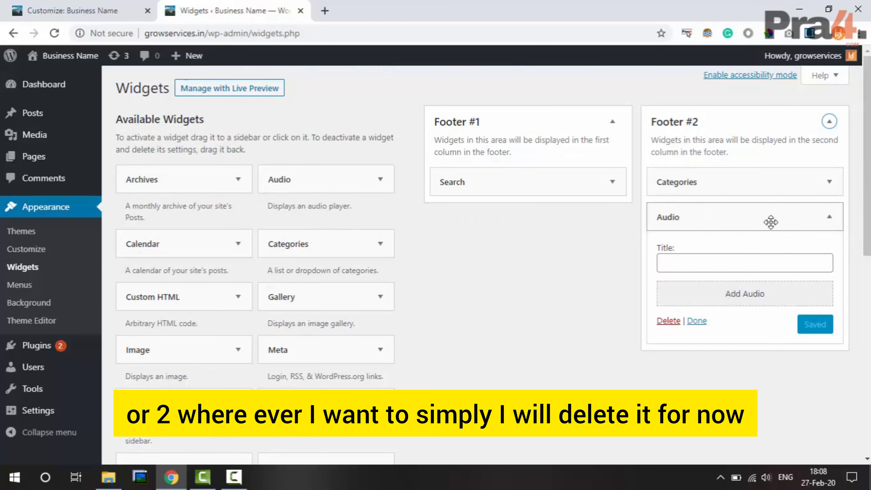
click(668, 321)
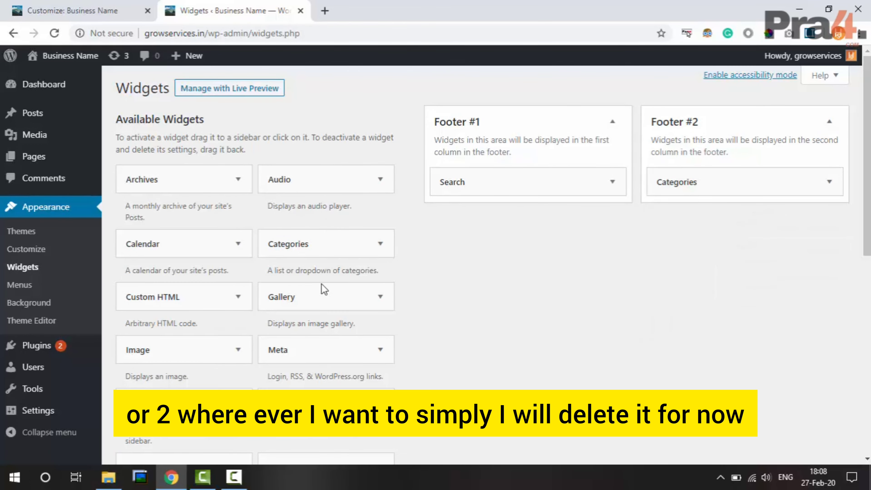
Add an Image widget below Search in Footer #1, using backpack-bag-blur-commuter-346768-scaled.jpg from the media library
scroll(319, 342, down, 5)
scroll(318, 343, up, 6)
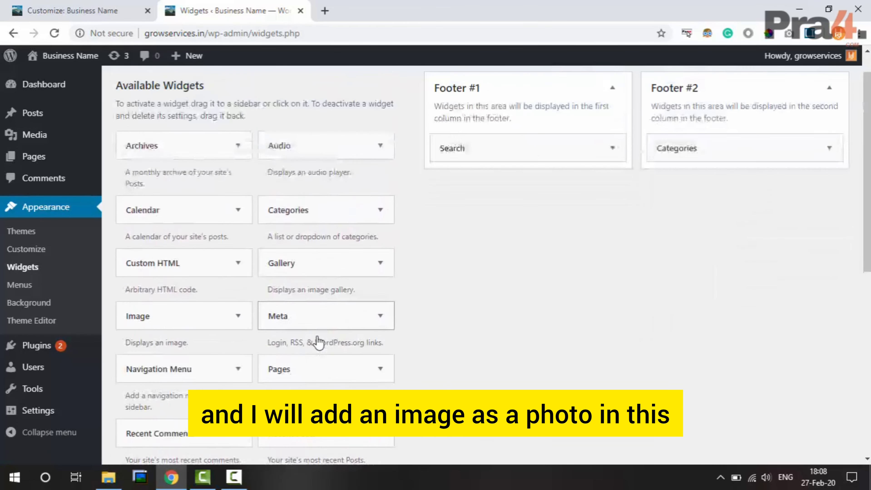
drag(179, 351, 498, 206)
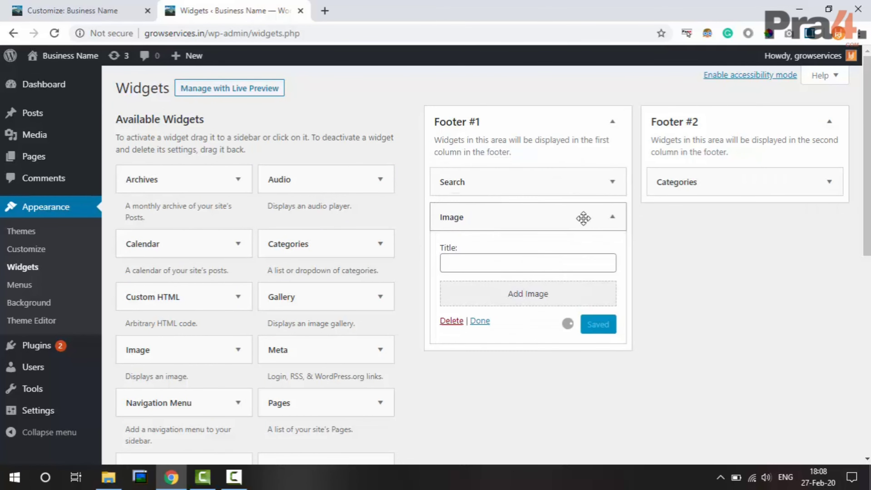
click(542, 300)
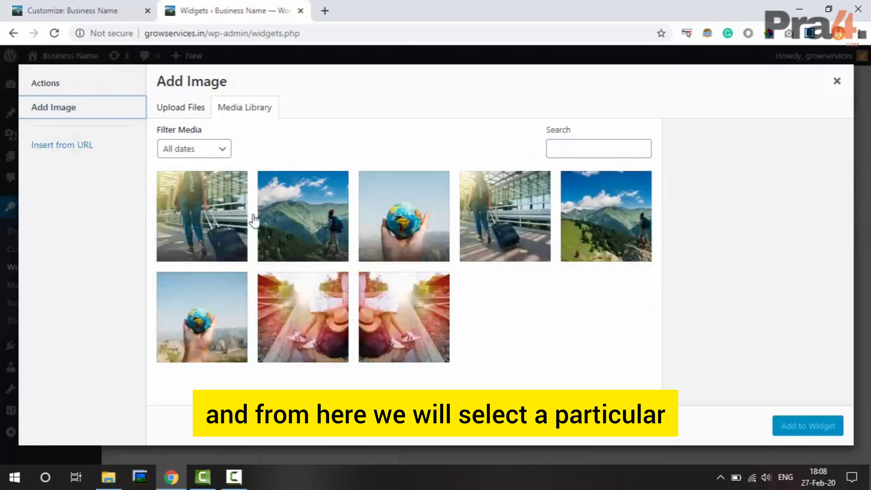
click(379, 325)
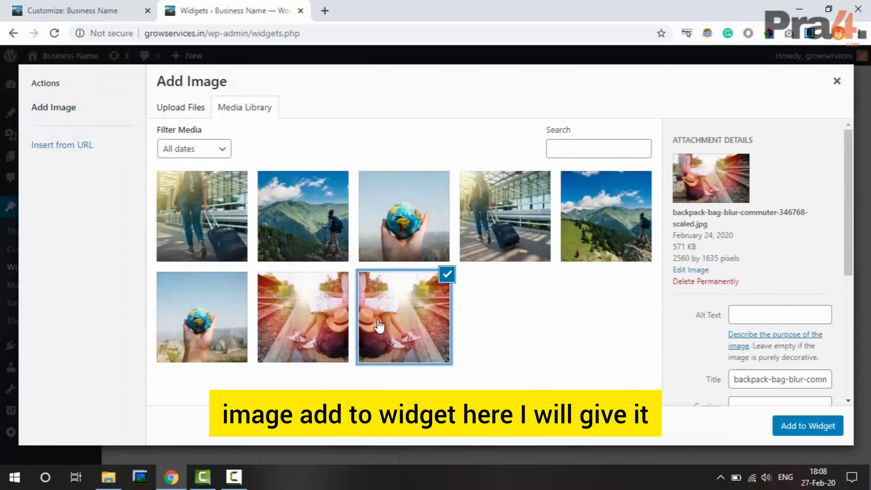
click(821, 431)
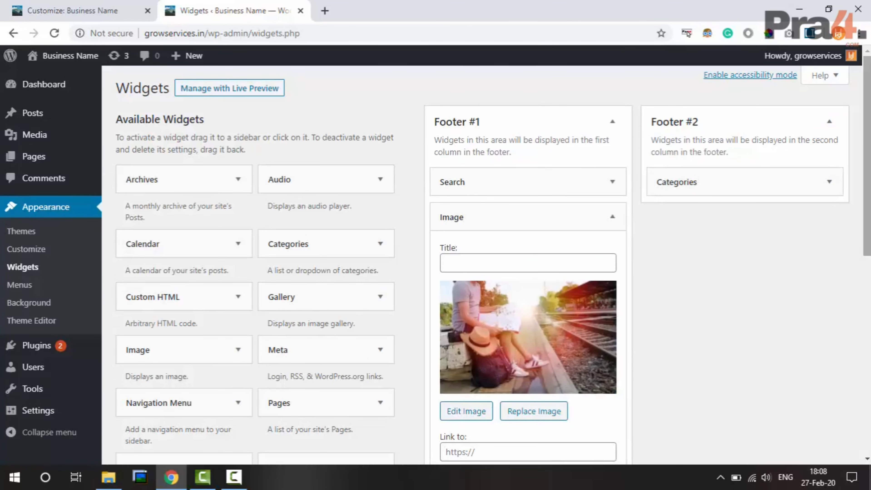
Title the image widget "Image Title", set its link to "#", and save it
scroll(821, 432, down, 4)
scroll(598, 179, up, 1)
click(511, 185)
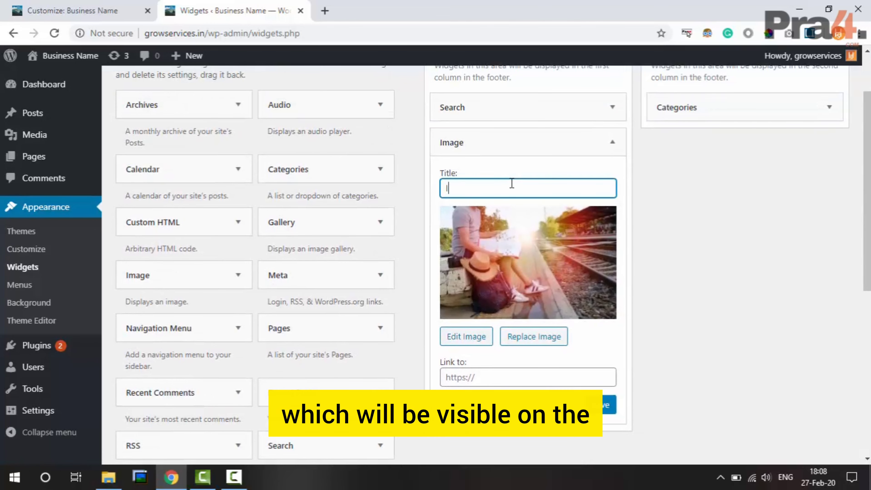
text(Title)
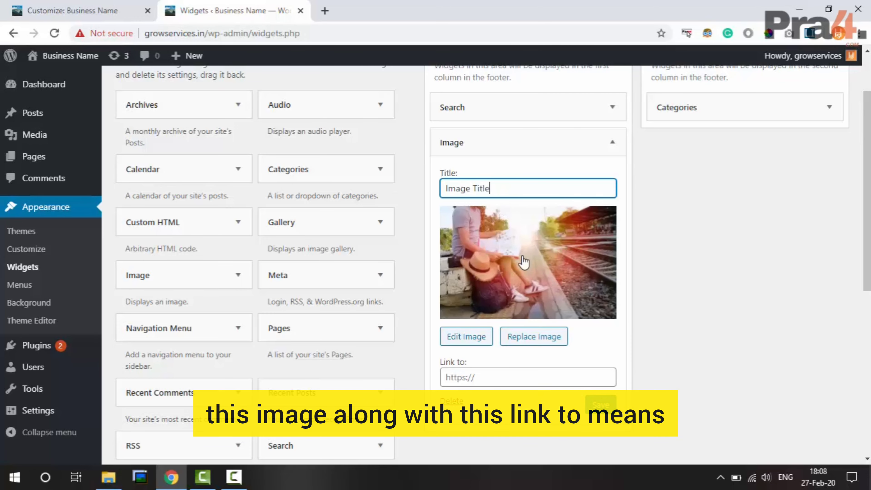
click(502, 374)
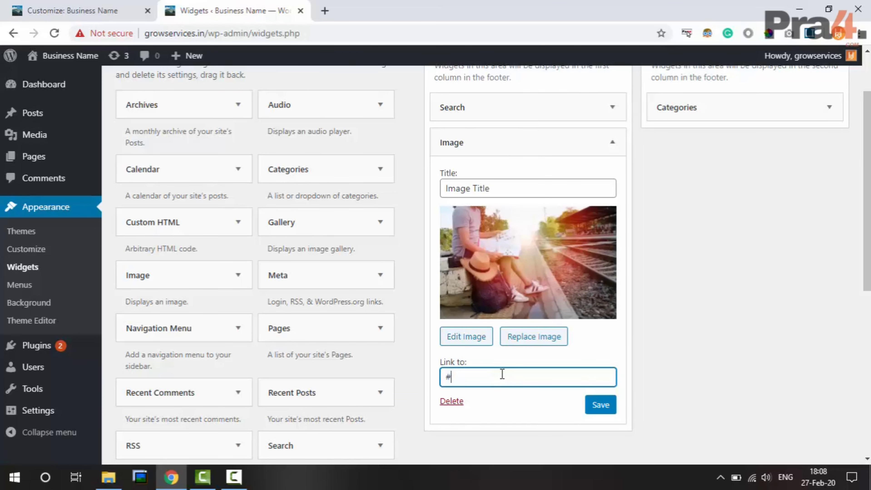
text(#)
click(600, 405)
View the live site's footer in a new tab and test the image widget's link
middle_click(65, 56)
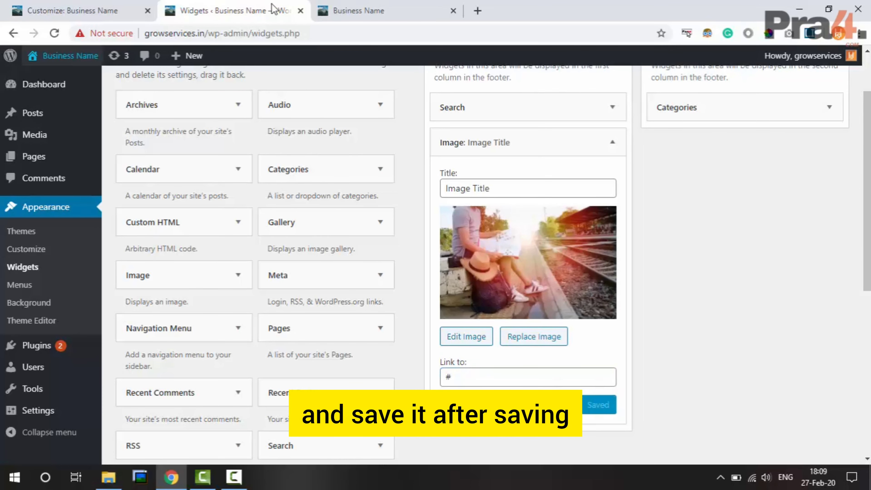
click(393, 6)
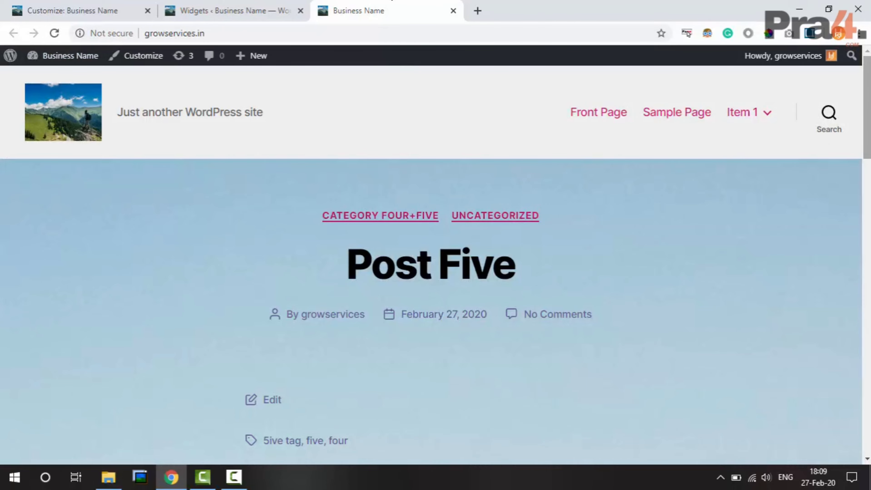
scroll(435, 261, down, 10)
scroll(128, 261, down, 10)
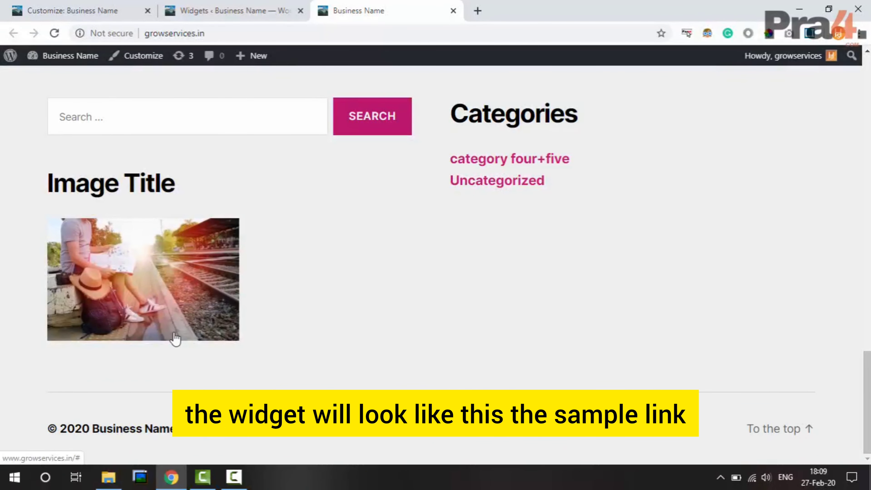
click(128, 279)
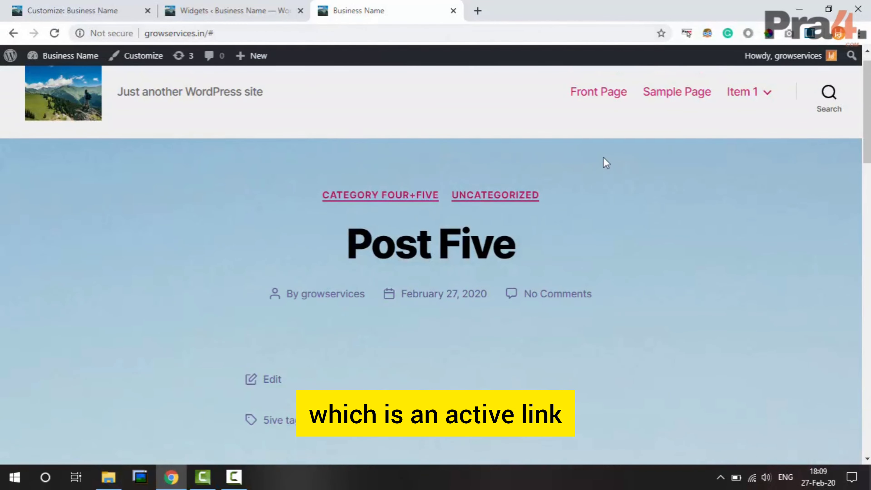
scroll(604, 161, down, 5)
scroll(435, 261, down, 10)
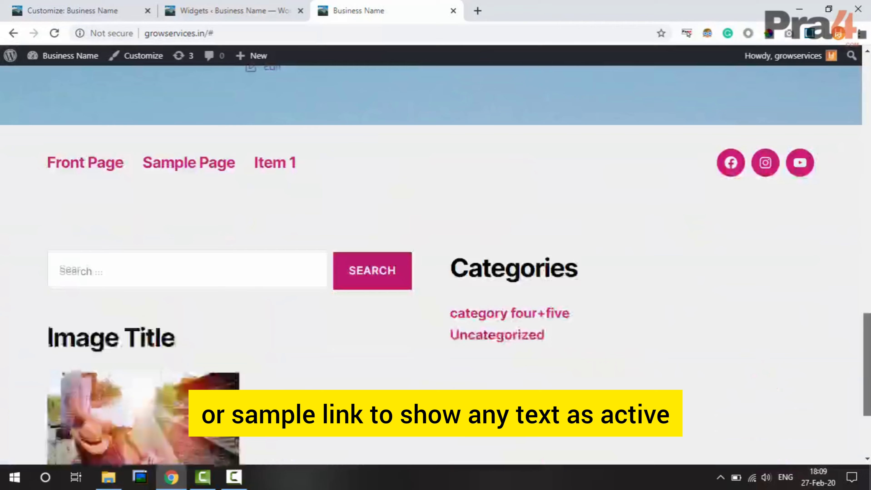
drag(866, 365, 867, 402)
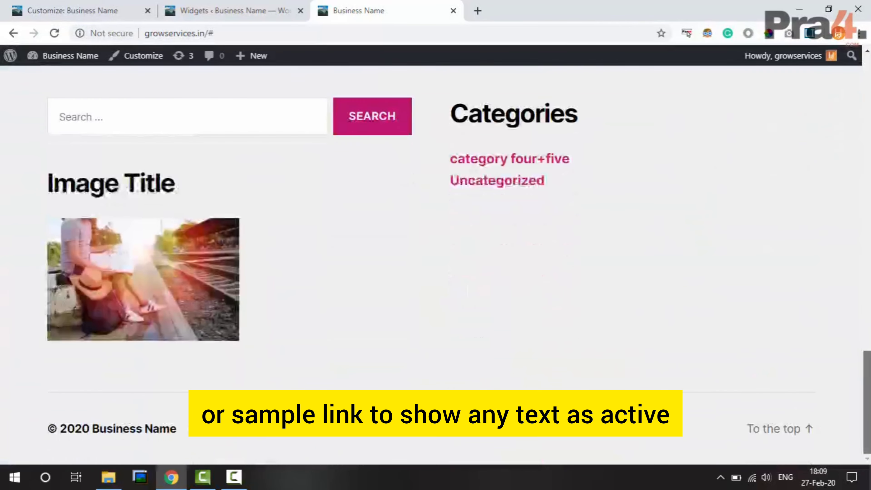
click(353, 302)
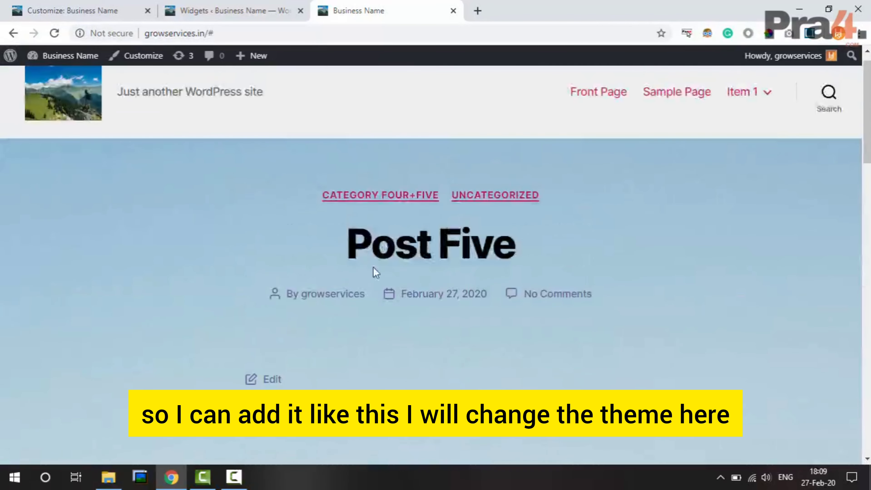
scroll(431, 276, down, 15)
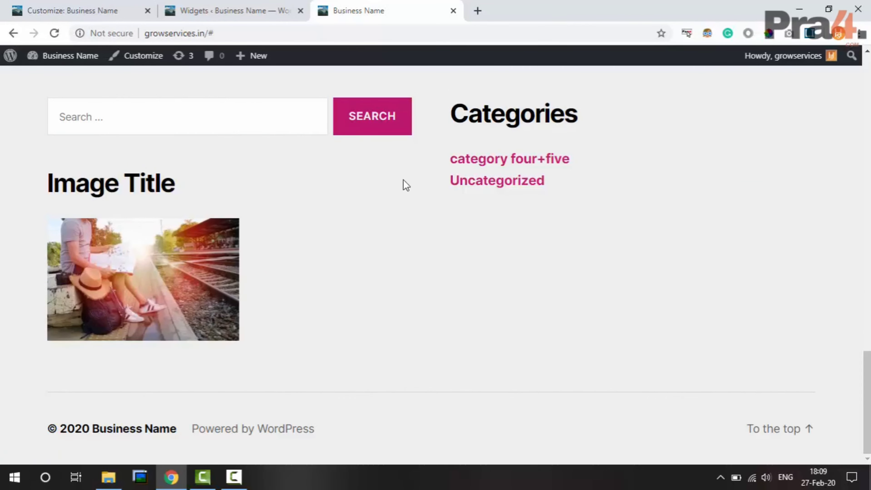
Activate the installed Twenty Sixteen theme for the website
click(241, 5)
click(360, 5)
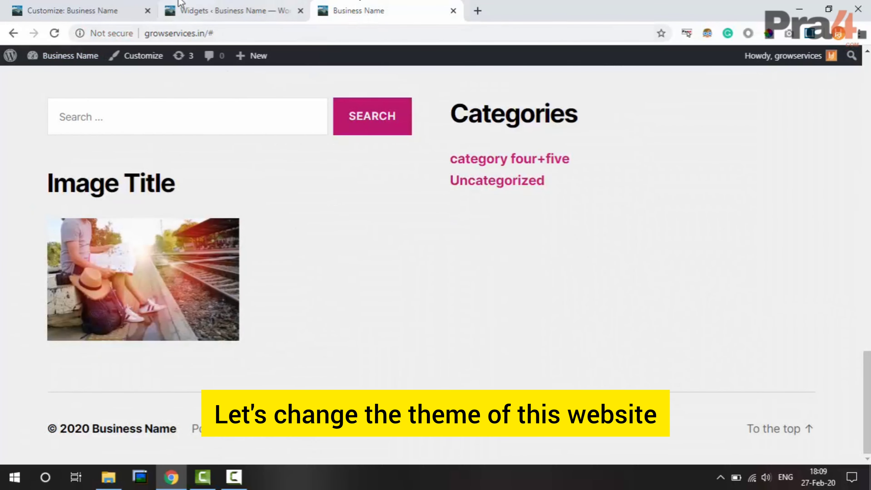
click(181, 5)
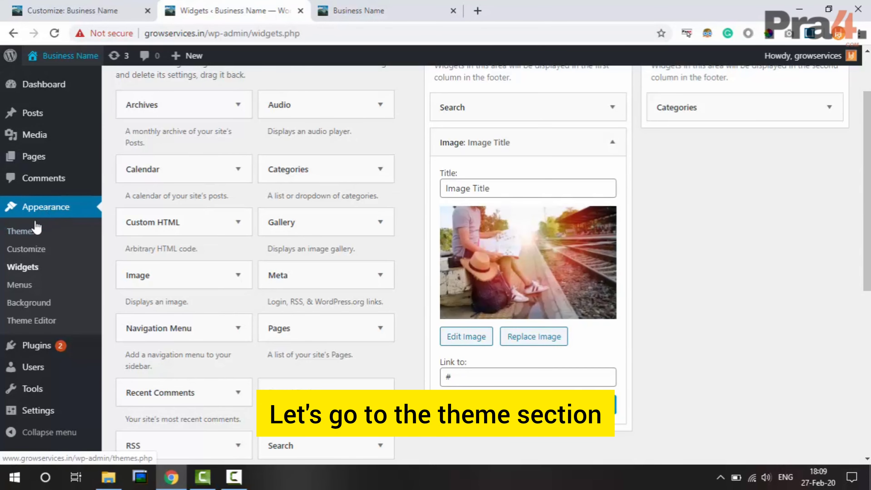
click(30, 231)
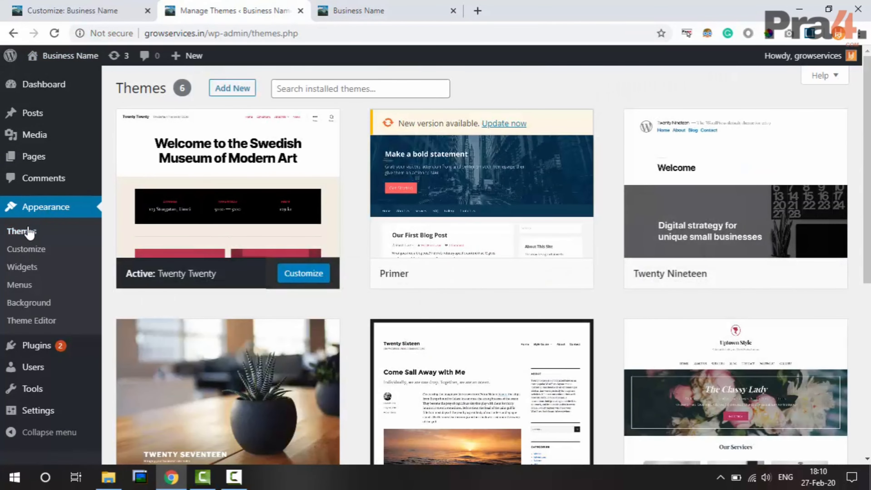
scroll(367, 228, down, 6)
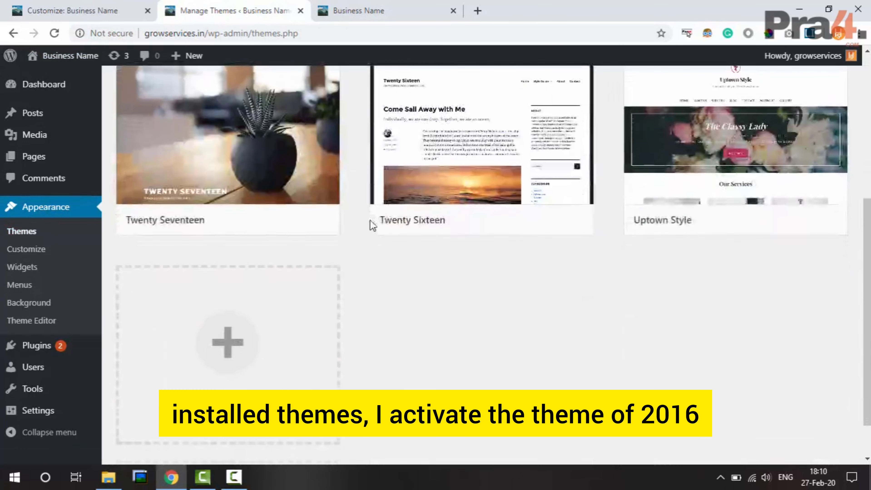
click(495, 223)
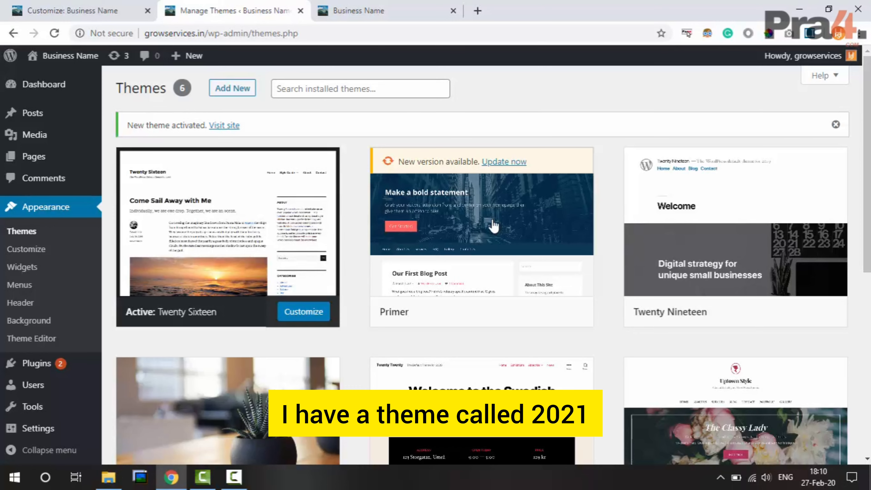
Browse the installed themes, then open the Twenty Sixteen customizer and examine its Sidebar widget area against the page preview
scroll(493, 225, down, 2)
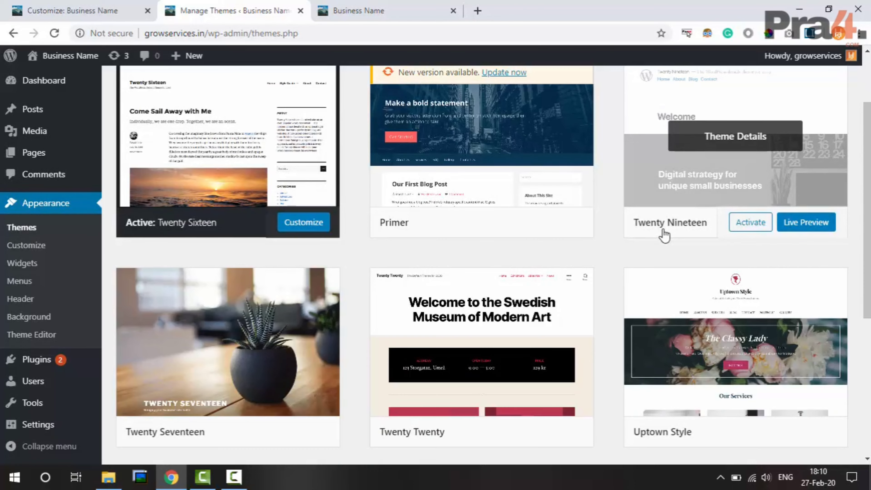
scroll(518, 309, down, 5)
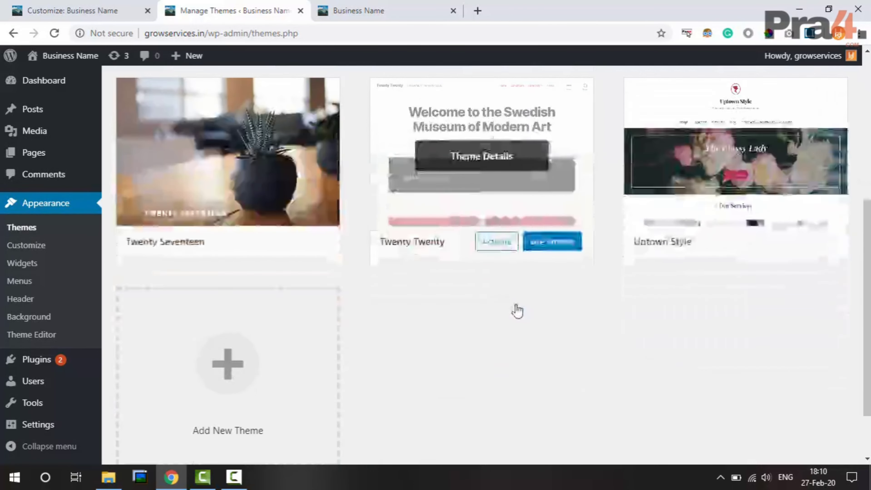
scroll(518, 309, up, 7)
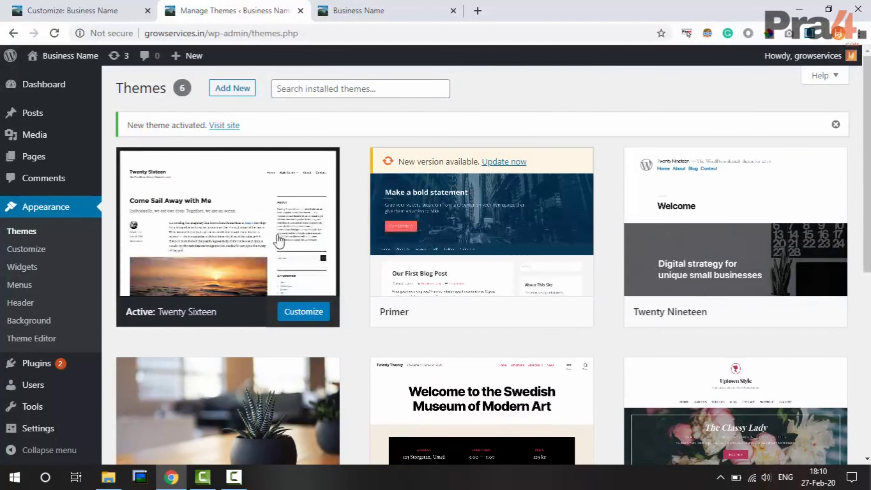
click(302, 313)
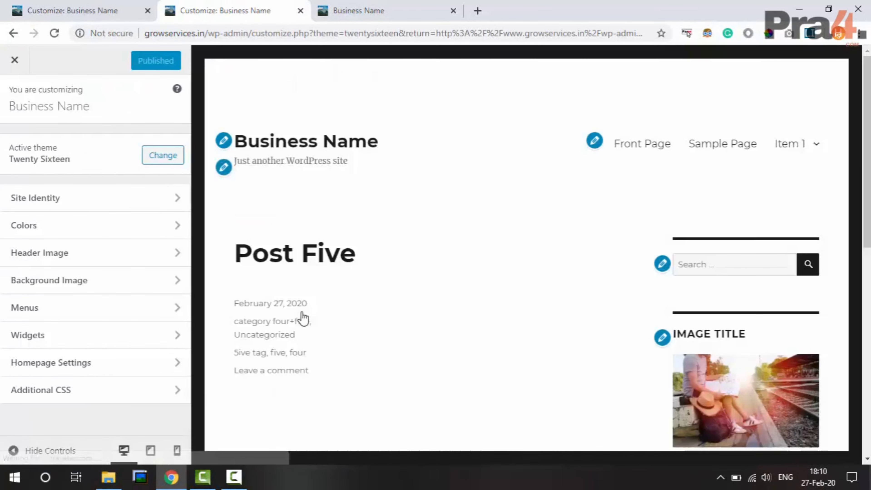
click(113, 337)
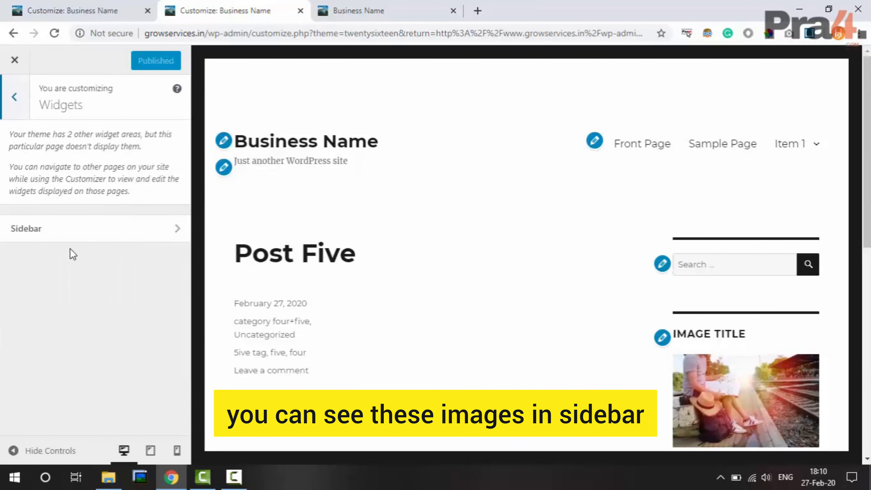
click(67, 235)
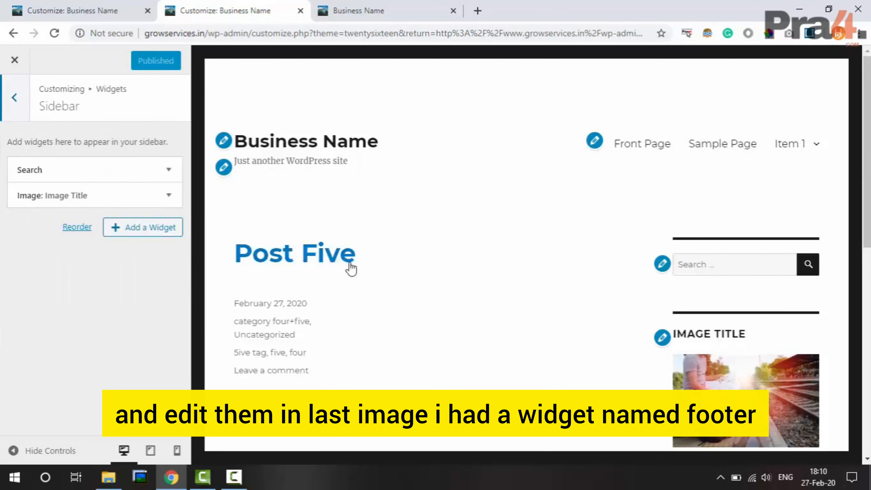
scroll(510, 274, down, 5)
scroll(511, 275, up, 2)
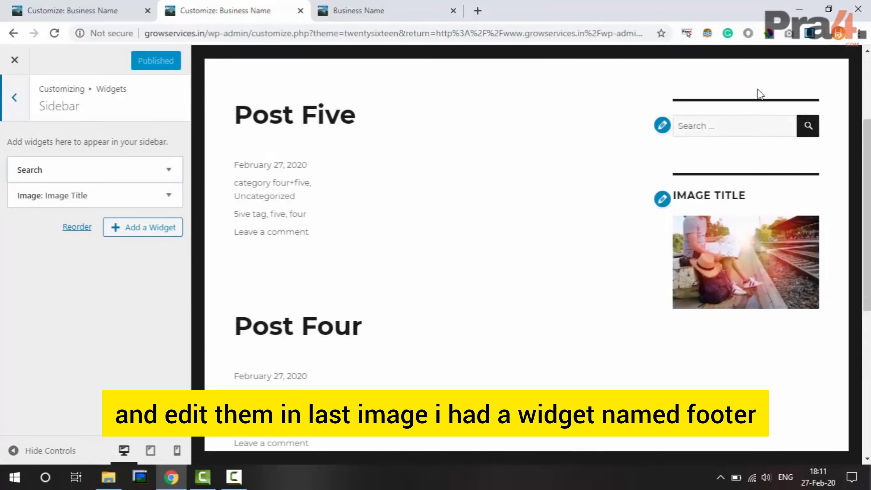
Recheck which widget areas the customizer offers for the Twenty Sixteen theme on the previewed page
click(7, 98)
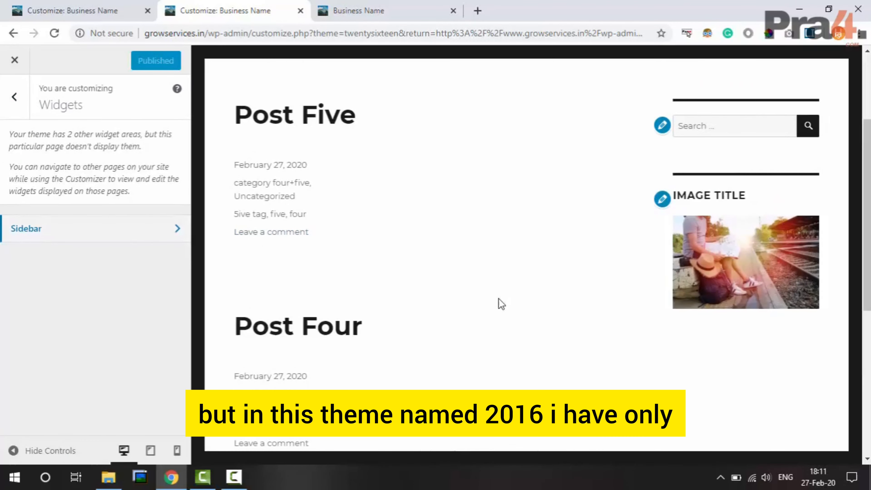
scroll(540, 344, up, 4)
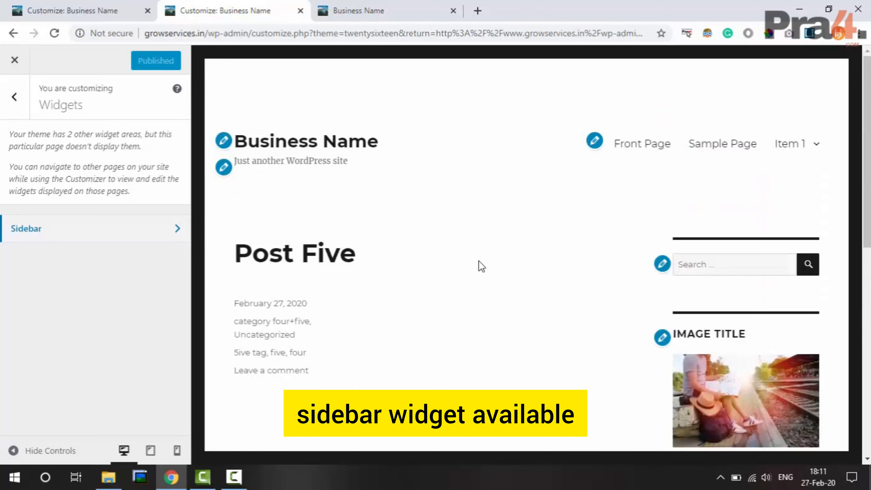
click(8, 103)
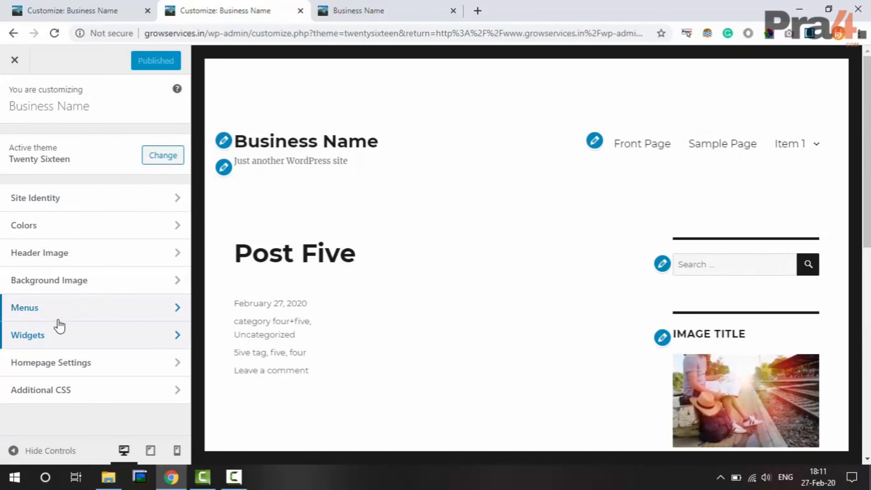
click(69, 342)
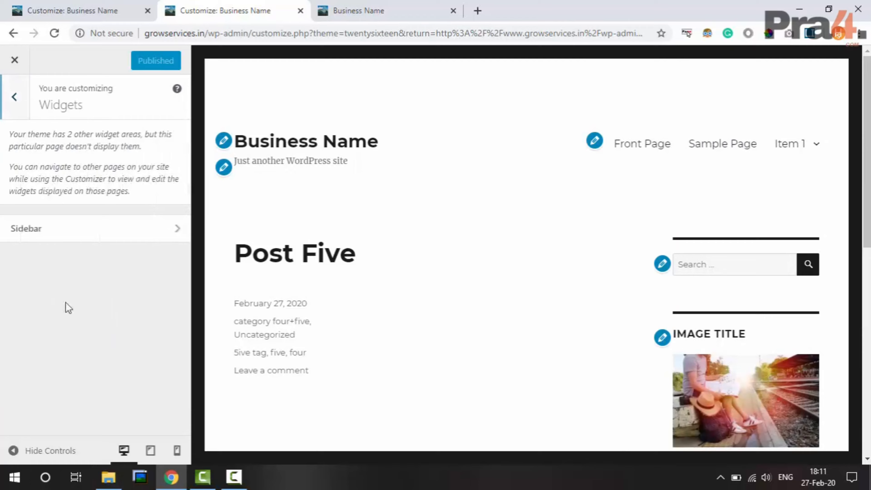
click(64, 231)
click(14, 115)
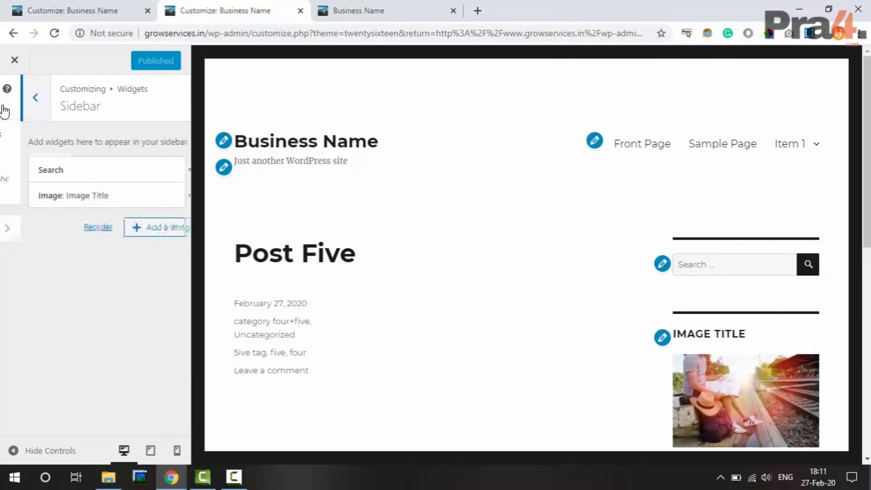
Open the admin Widgets page from the live site and expand the Content Bottom 2 and Content Bottom 1 areas
click(329, 5)
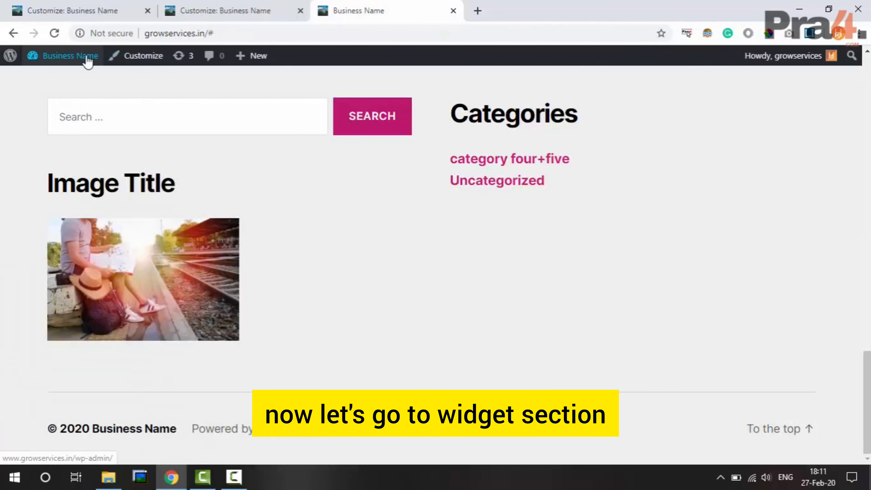
mouse_move(67, 63)
click(54, 115)
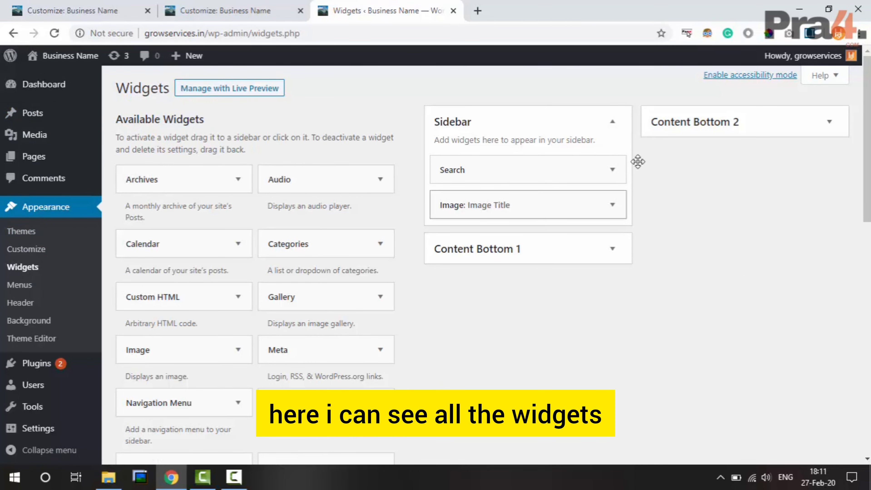
click(829, 121)
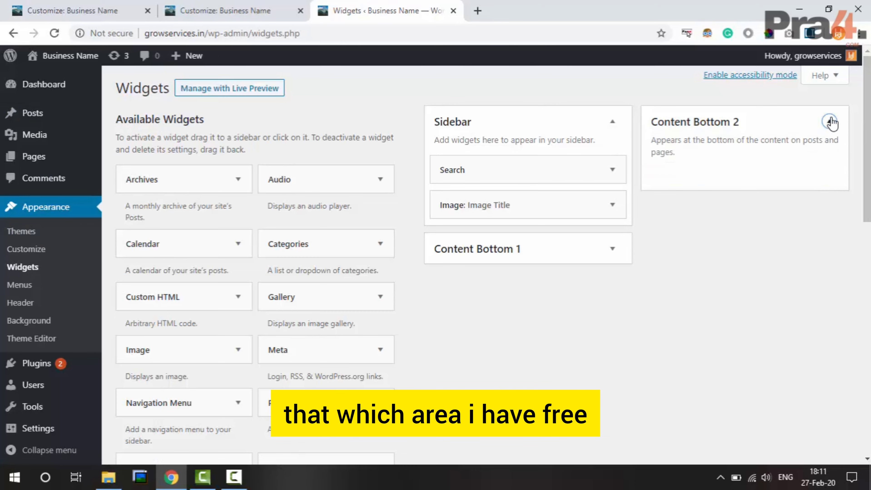
scroll(605, 209, down, 1)
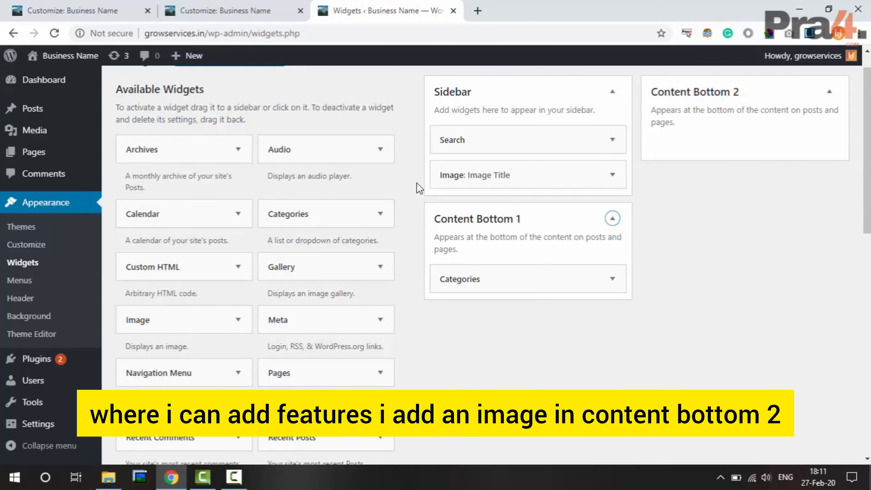
Add an Image widget to Content Bottom 2, using woman-walking-on-pathway-while-strolling-luggage-1008155_1600x1065.jpg from the media library
drag(169, 325, 783, 124)
click(738, 233)
click(326, 214)
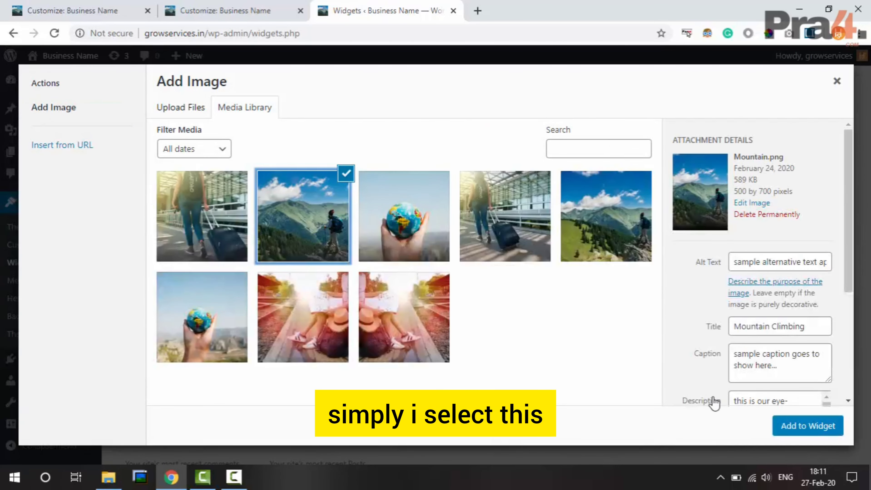
click(504, 220)
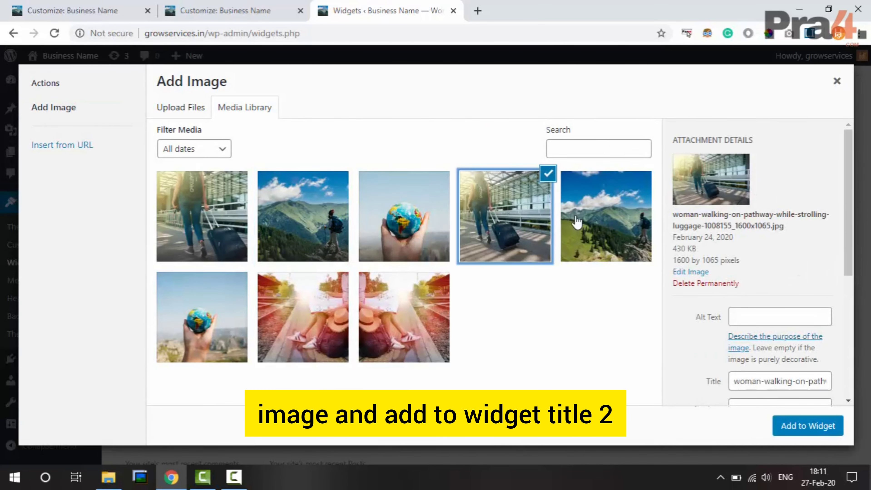
click(805, 428)
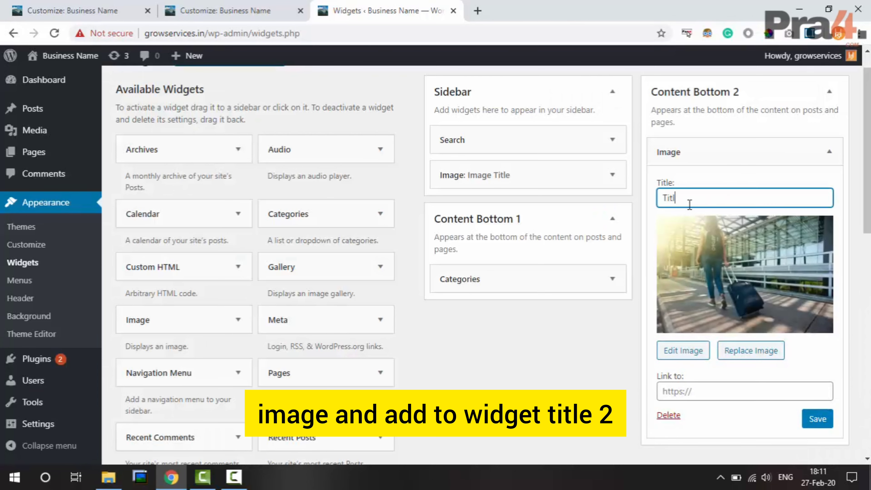
Title the Content Bottom 2 image widget "Title 2" and save it
click(689, 205)
text(Title 2)
click(817, 419)
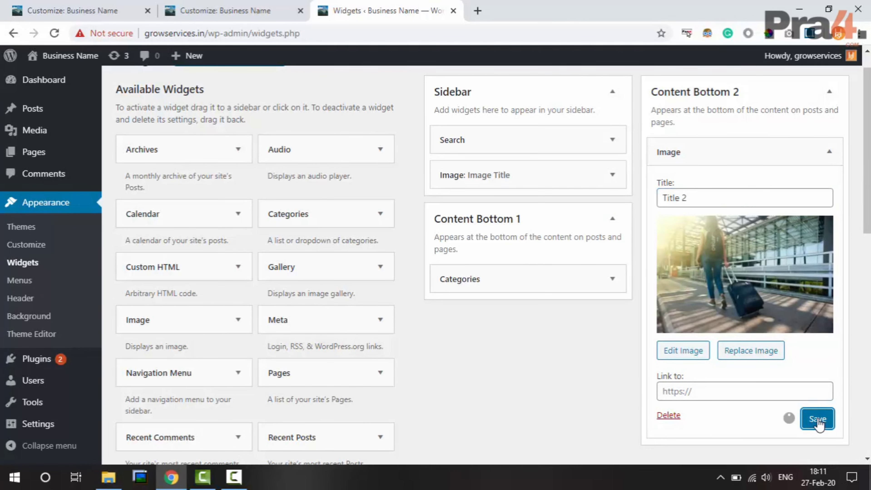
Open the live site in a new tab, close a customizer tab, and check the blog page's bottom for the new widget
right_click(57, 55)
click(93, 65)
click(140, 14)
click(147, 12)
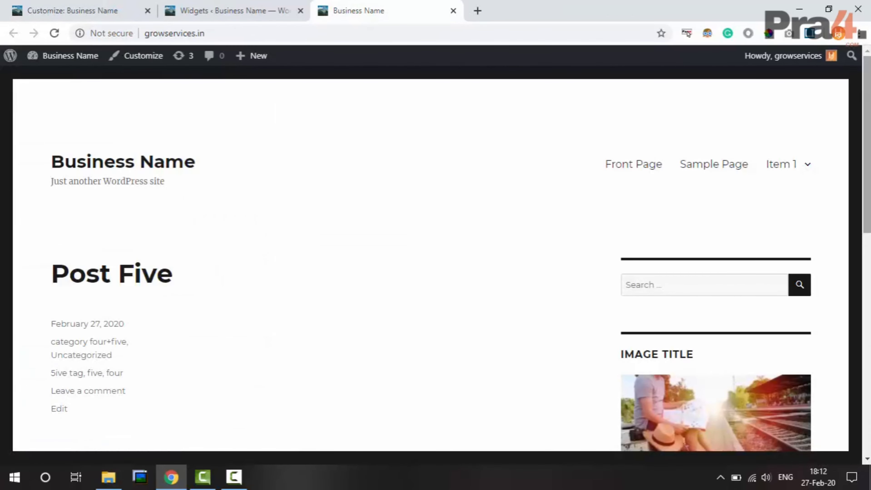
scroll(435, 264, down, 8)
scroll(435, 264, down, 3)
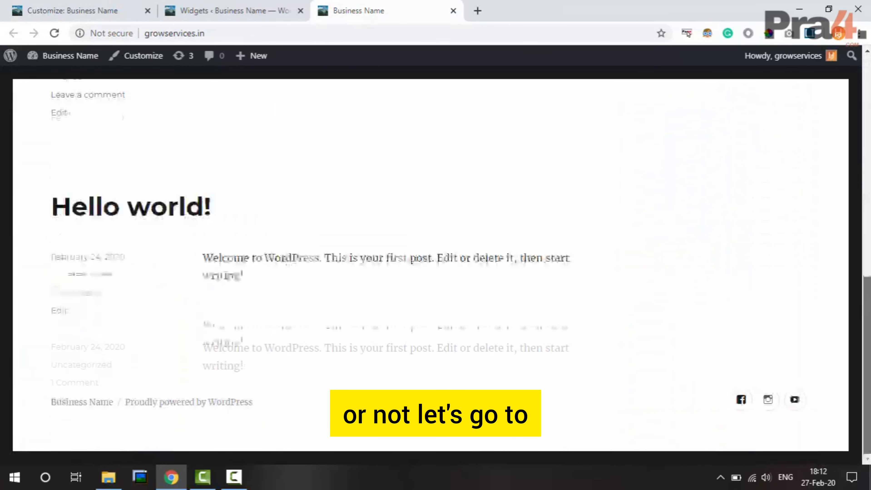
scroll(435, 265, up, 10)
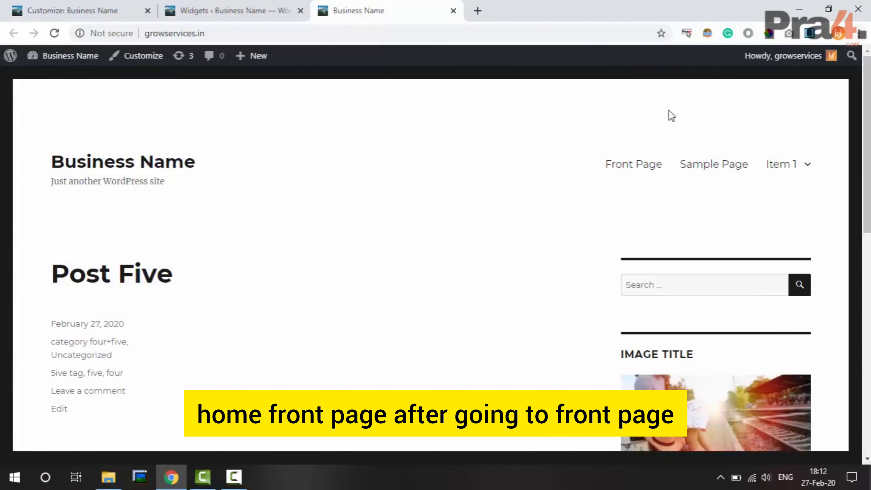
Go to the site's Front Page and view the widgets at the bottom of its content
click(630, 167)
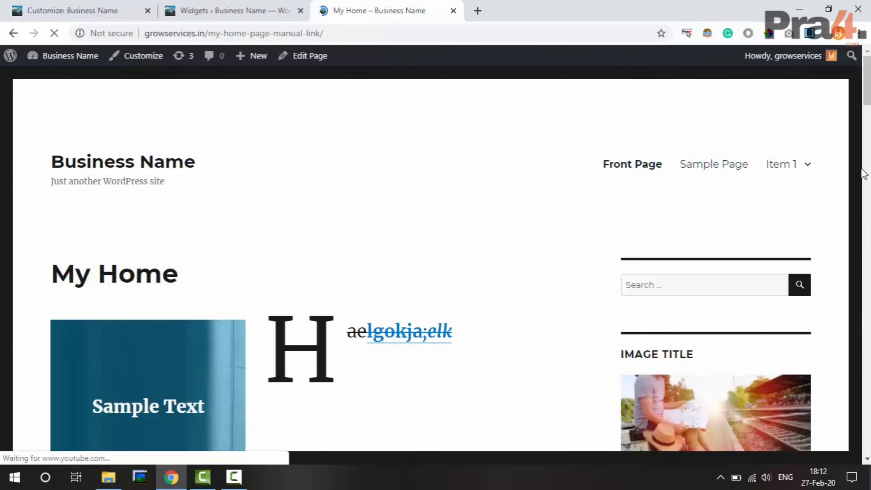
scroll(436, 264, down, 8)
scroll(435, 265, down, 15)
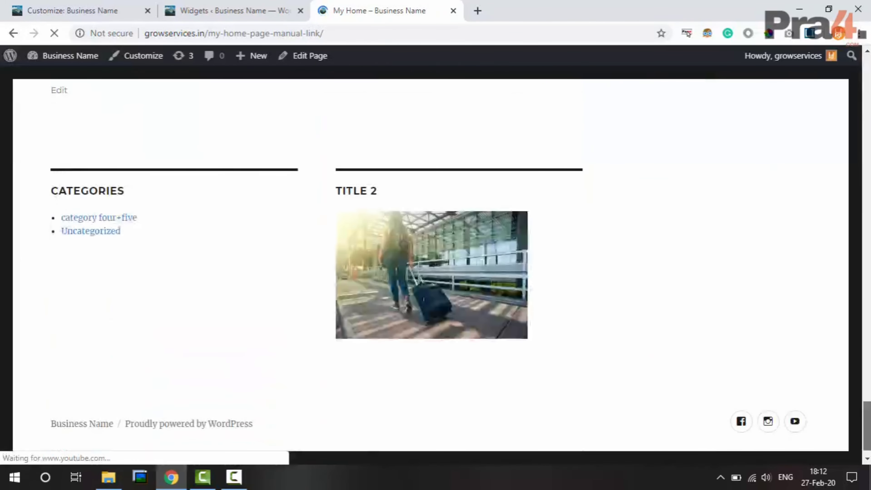
drag(867, 426, 867, 429)
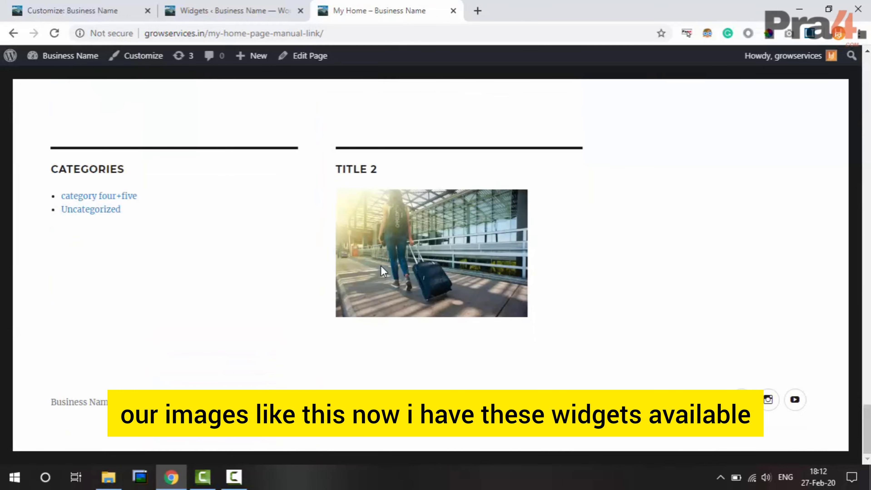
Compare the Front Page's bottom widgets with the Content Bottom 1 and Content Bottom 2 areas on the admin Widgets page
click(247, 7)
click(395, 12)
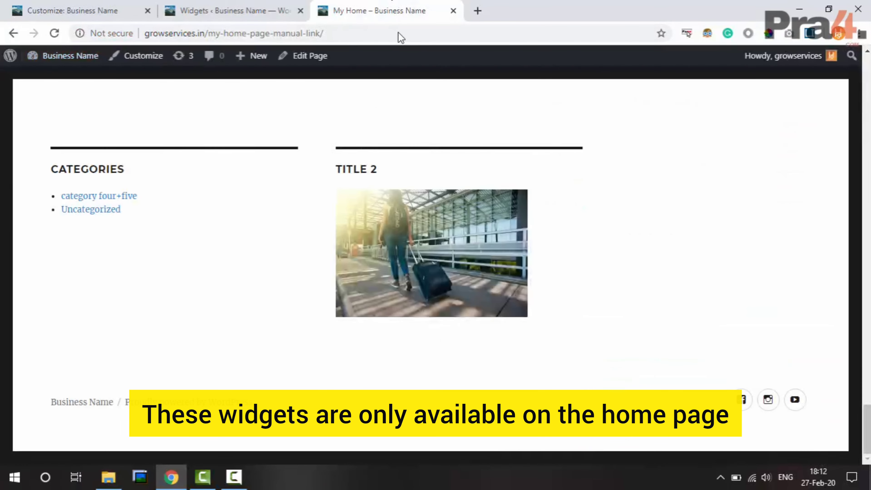
click(220, 4)
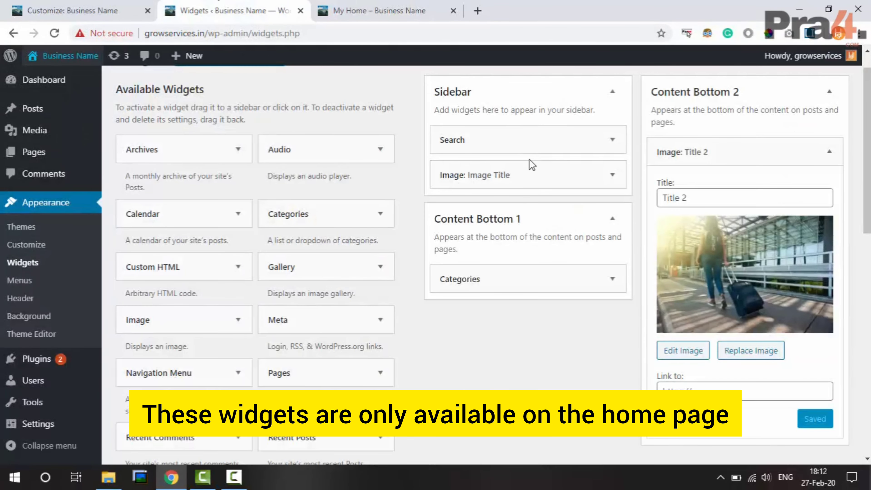
click(612, 218)
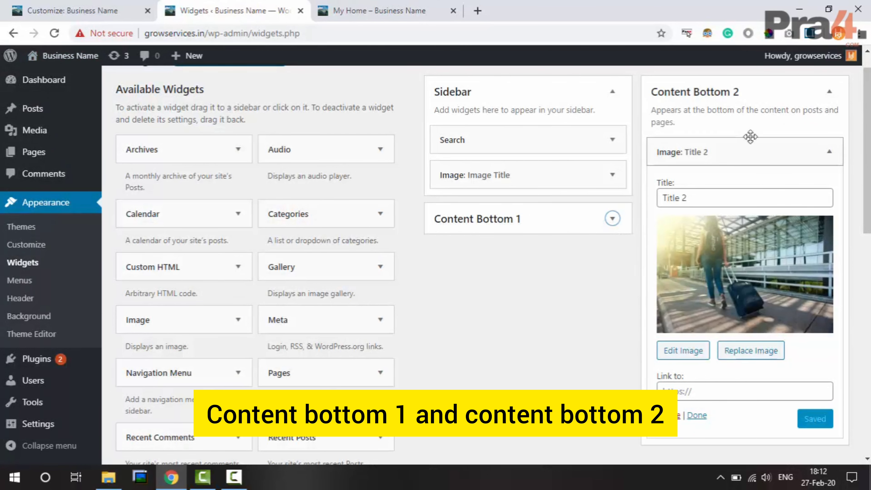
click(829, 92)
click(829, 92)
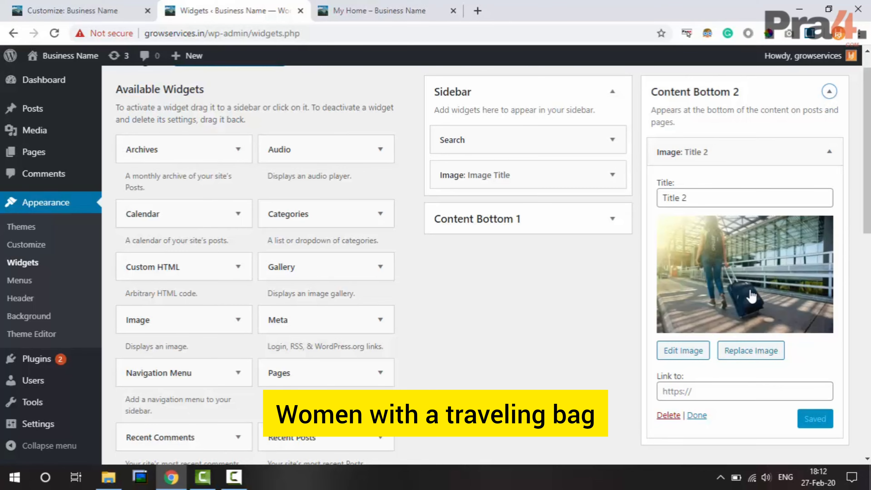
Review the bottom and sidebar widgets on the live Front Page, then return to the blog page
click(364, 11)
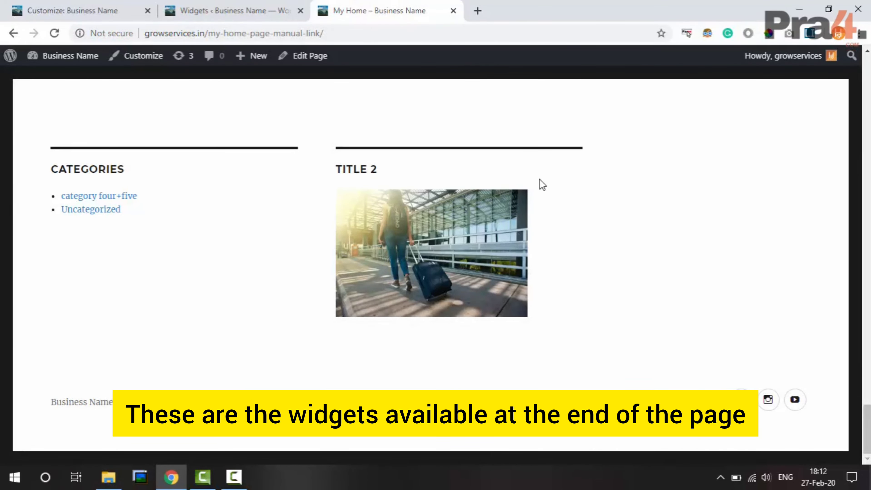
scroll(542, 185, up, 20)
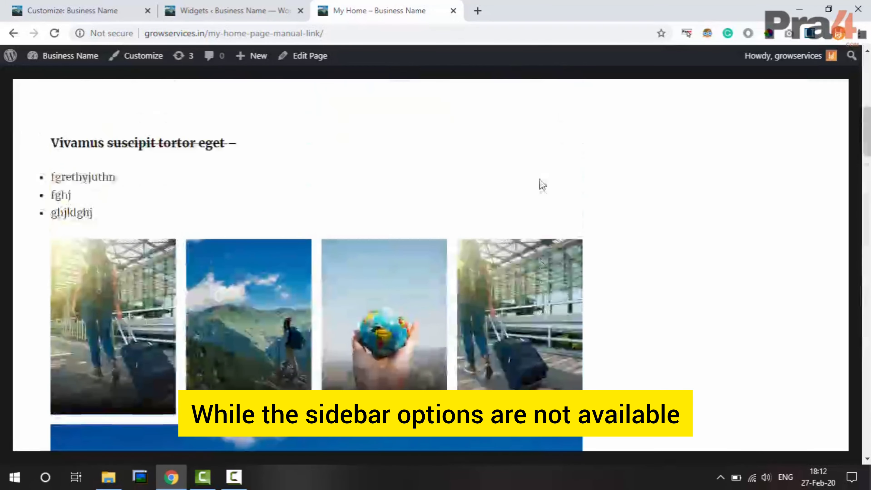
scroll(537, 168, up, 10)
scroll(653, 314, down, 5)
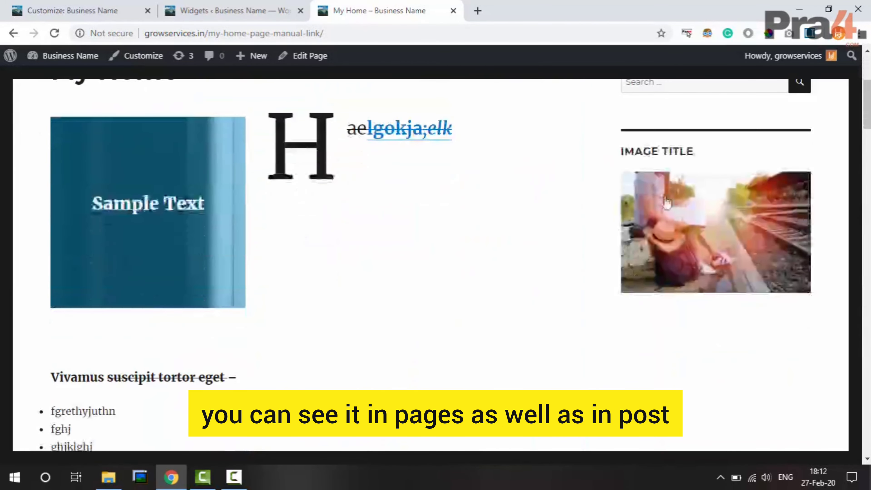
scroll(679, 272, up, 5)
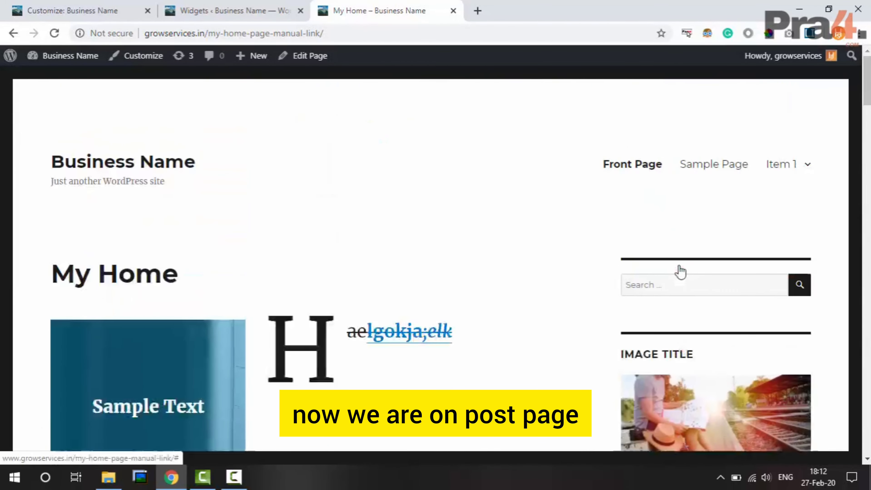
click(14, 33)
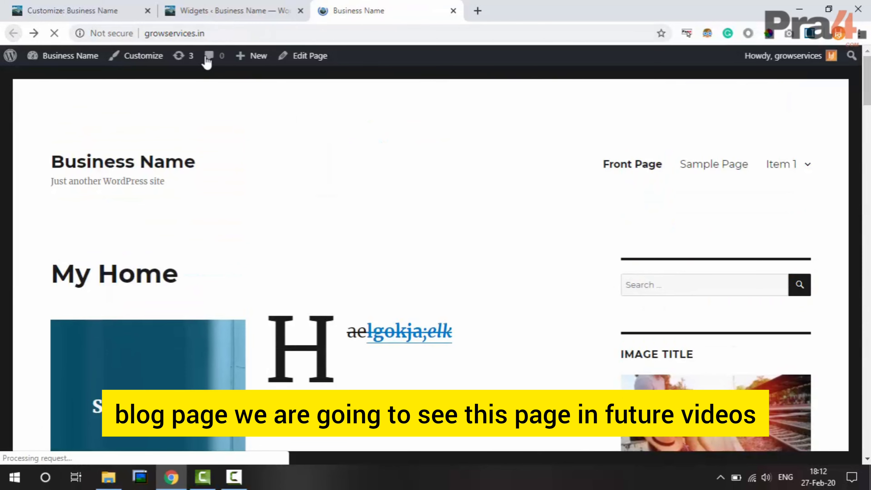
Compare the widgets shown along the blog page with those at the bottom of the site's Front Page
drag(869, 138, 869, 140)
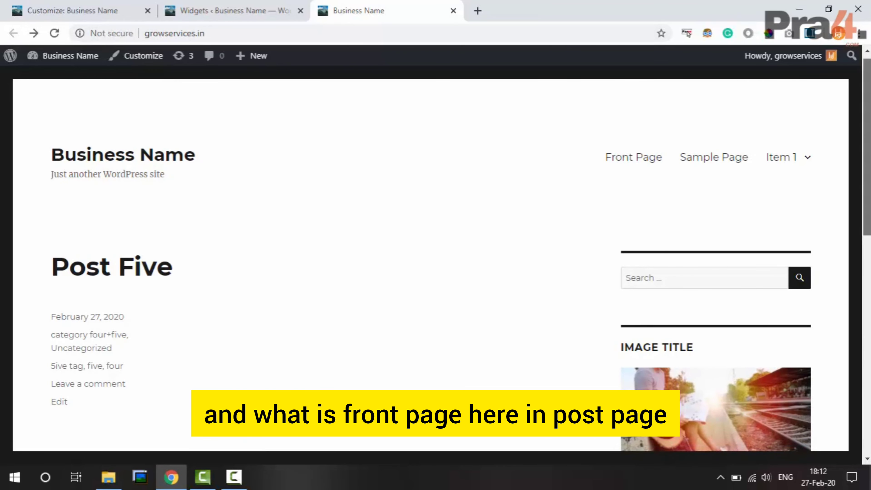
scroll(577, 128, down, 1)
scroll(683, 219, down, 3)
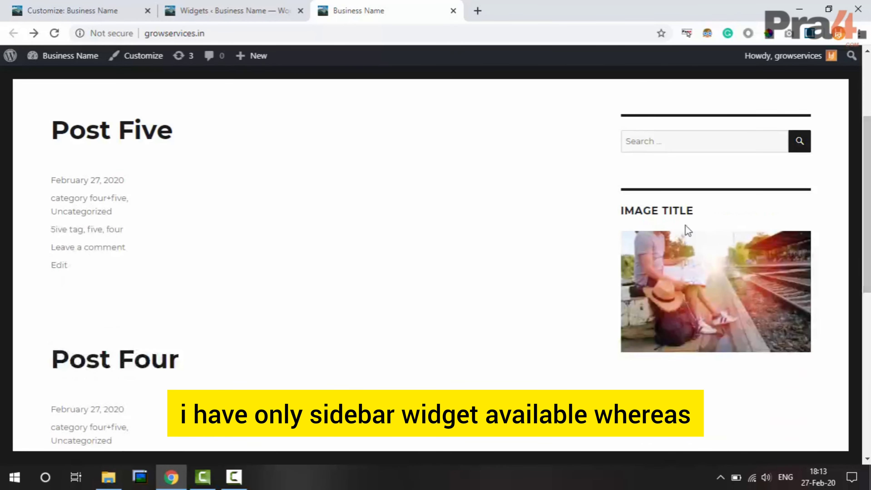
scroll(714, 213, down, 10)
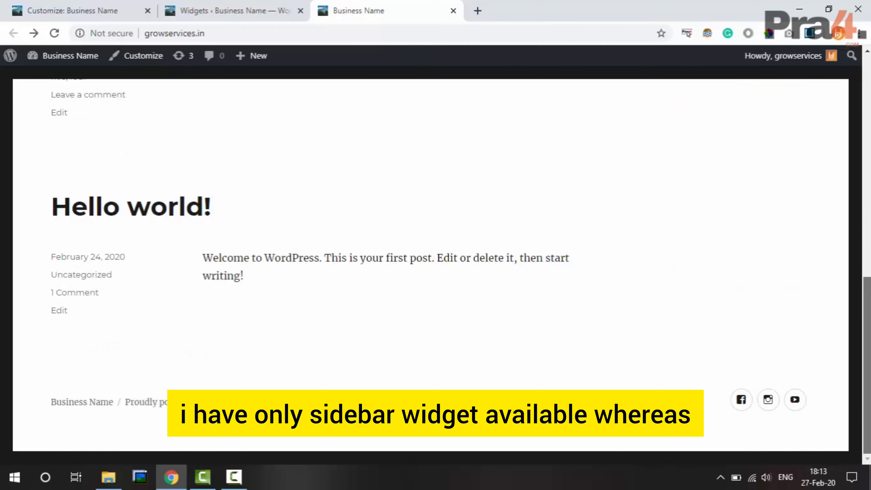
drag(867, 365, 867, 145)
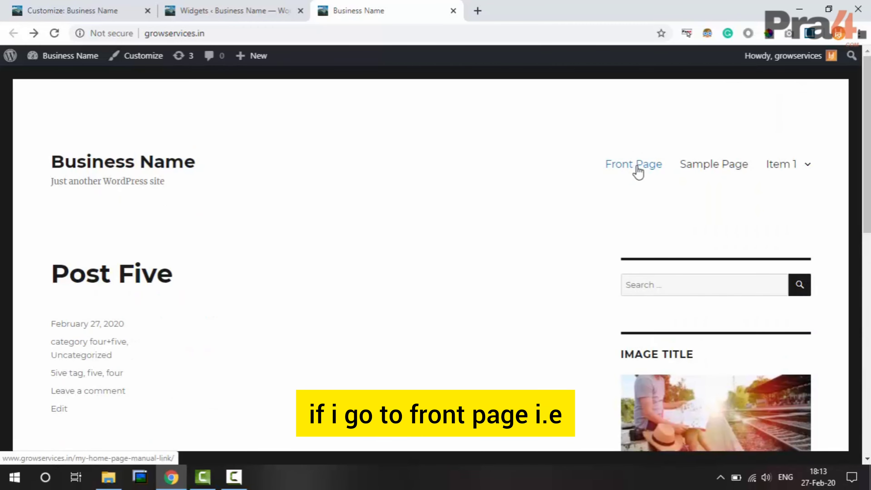
click(637, 168)
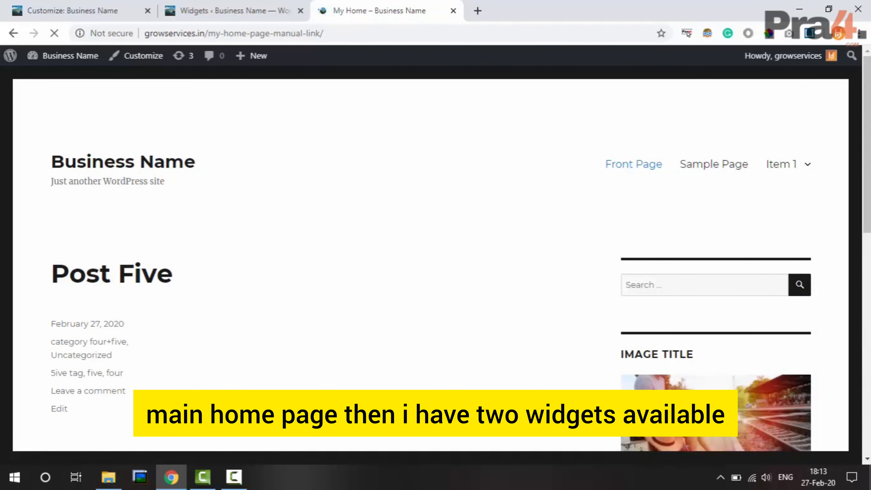
drag(867, 82, 867, 432)
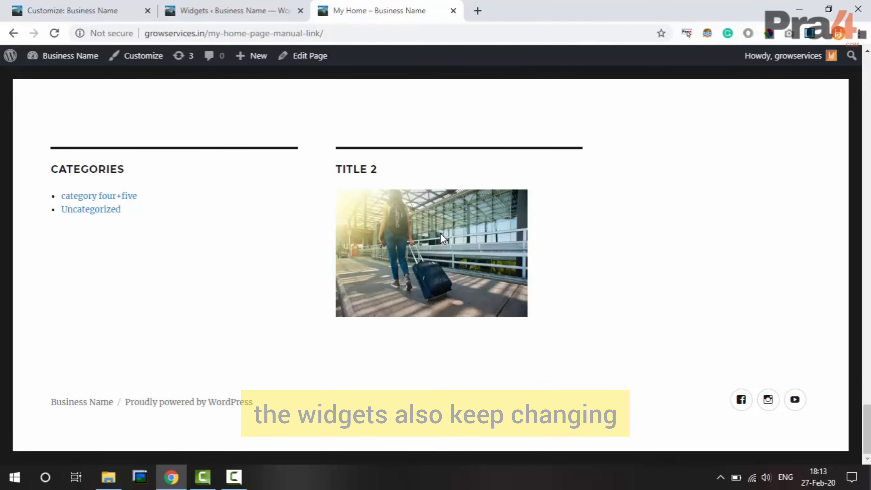
Return to the customizer, browse the installed themes, and start a live preview of the Twenty Twenty theme
click(233, 10)
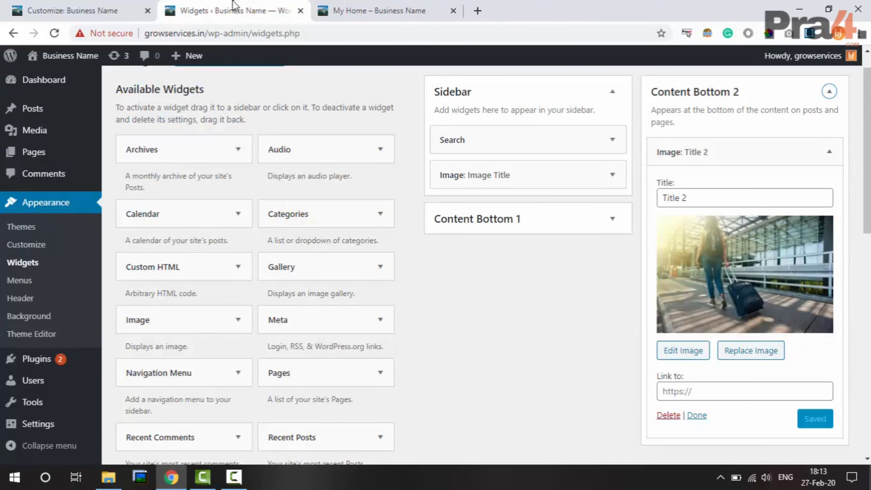
click(78, 7)
click(14, 96)
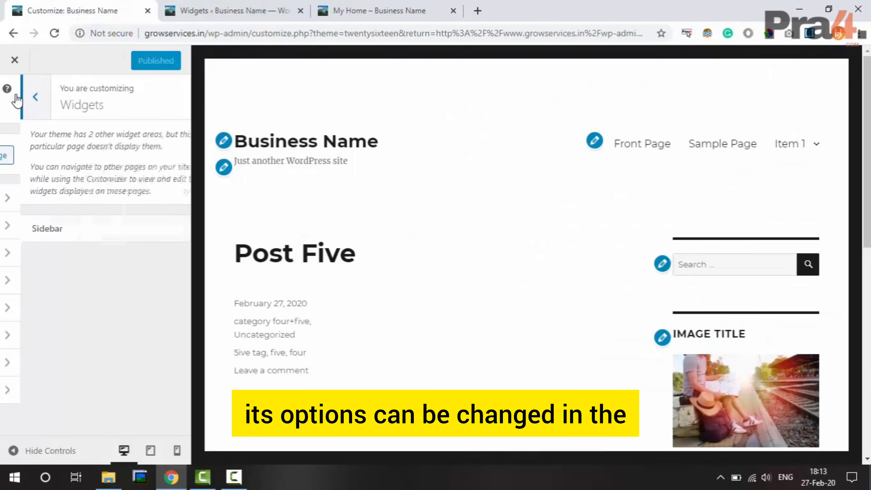
click(161, 157)
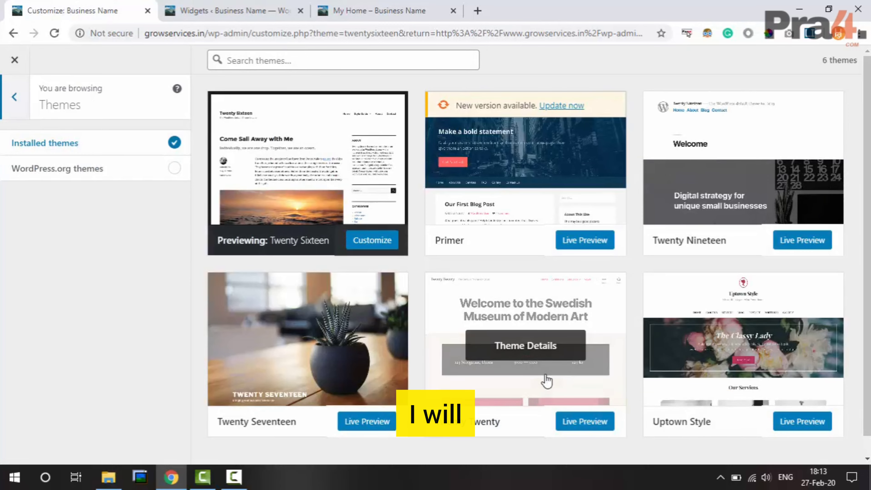
click(565, 422)
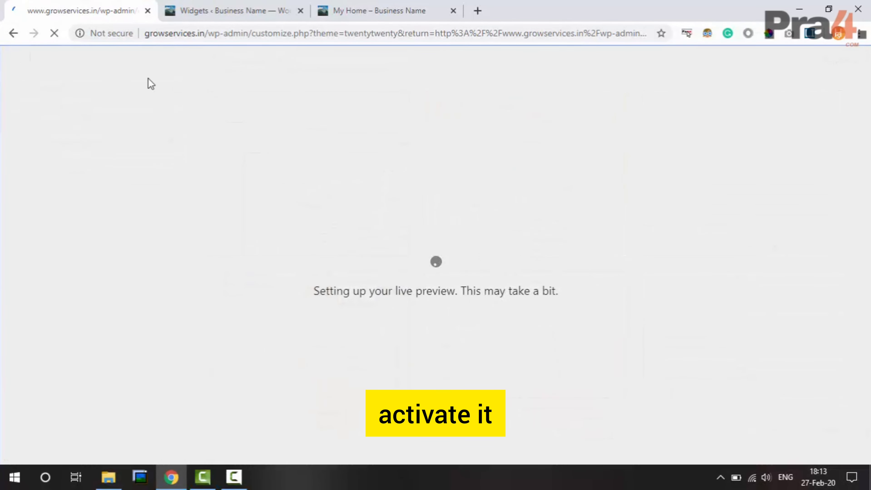